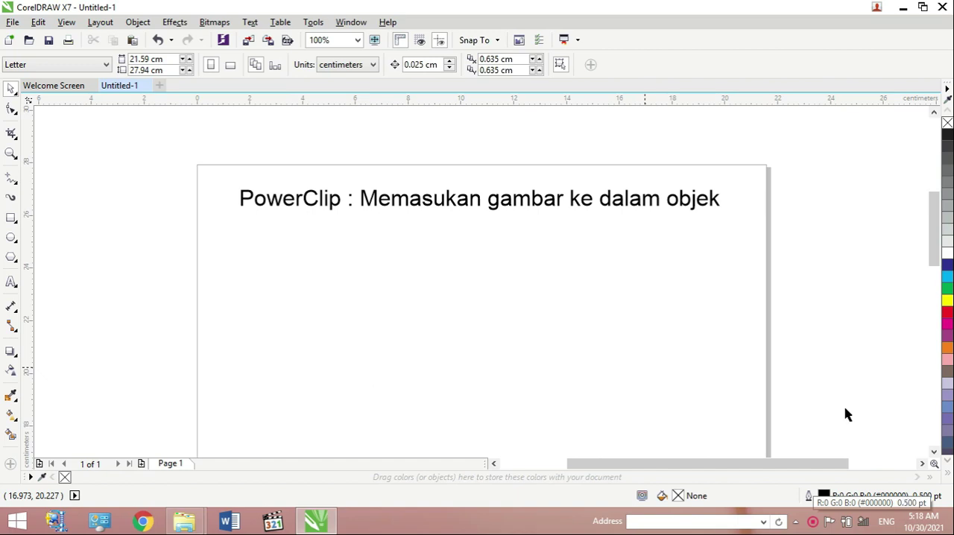
- Draw an upright ellipse about 3 cm wide and 4.7 cm high below the start of the page title
left_click(11, 239)
left_click_drag(230, 276, 314, 391)
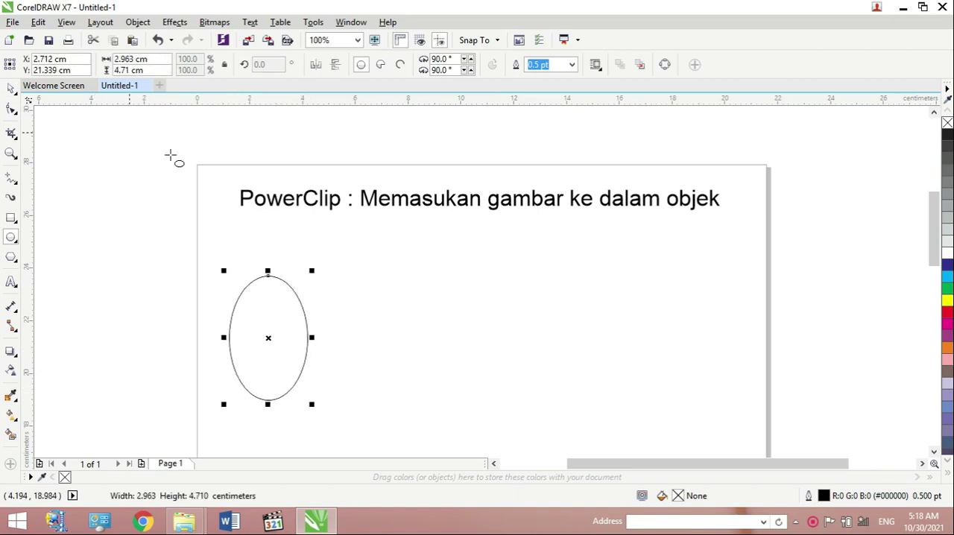
- Import the photo 20181017_052641 from the Pictures folder and place it on the page
left_click(12, 23)
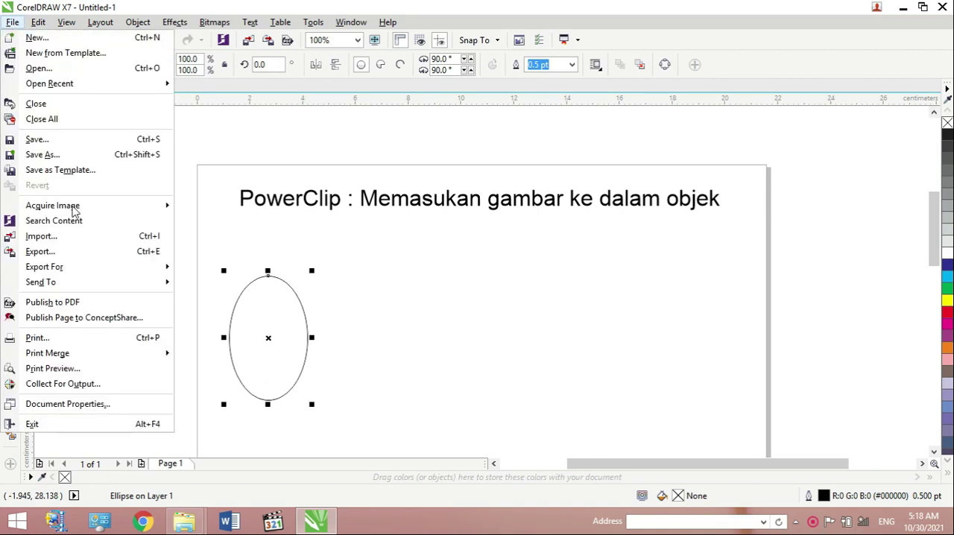
left_click(49, 238)
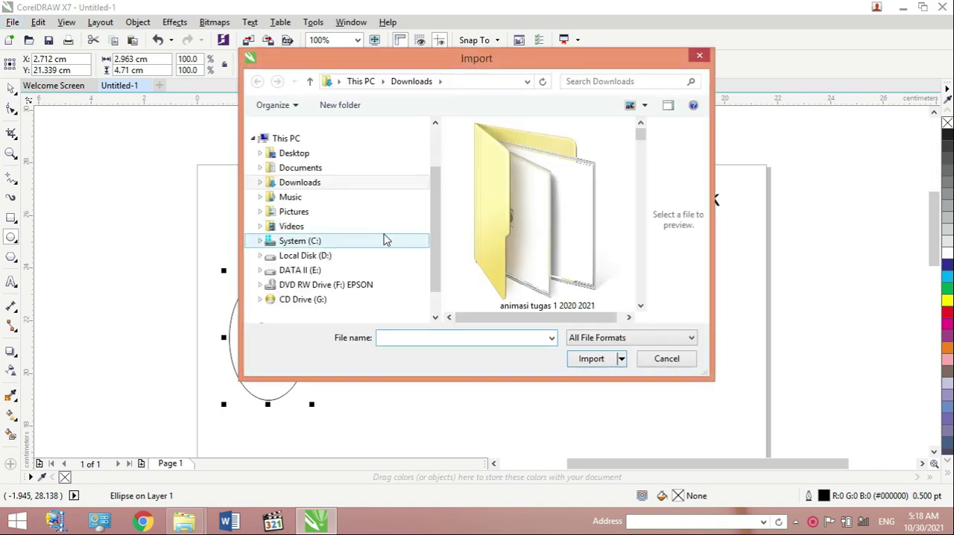
left_click(312, 216)
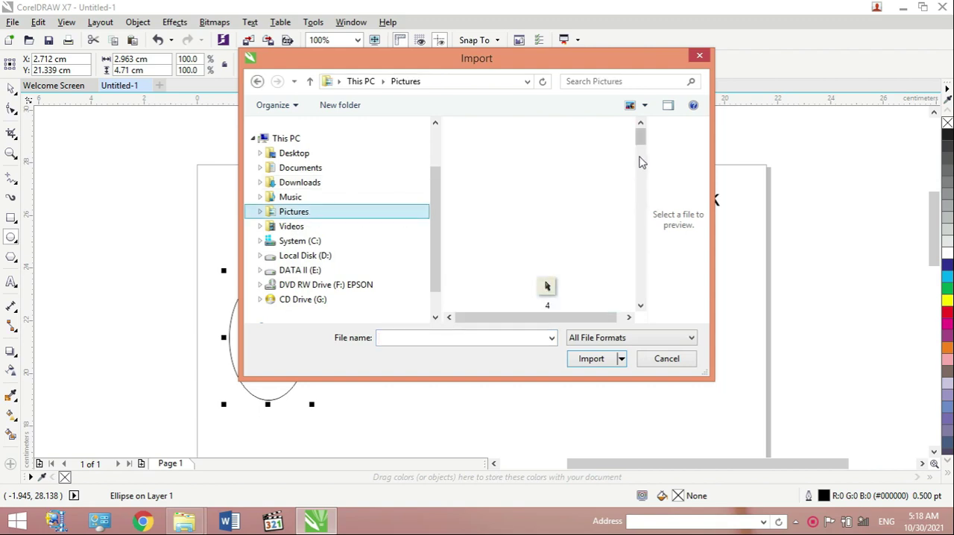
left_click(645, 105)
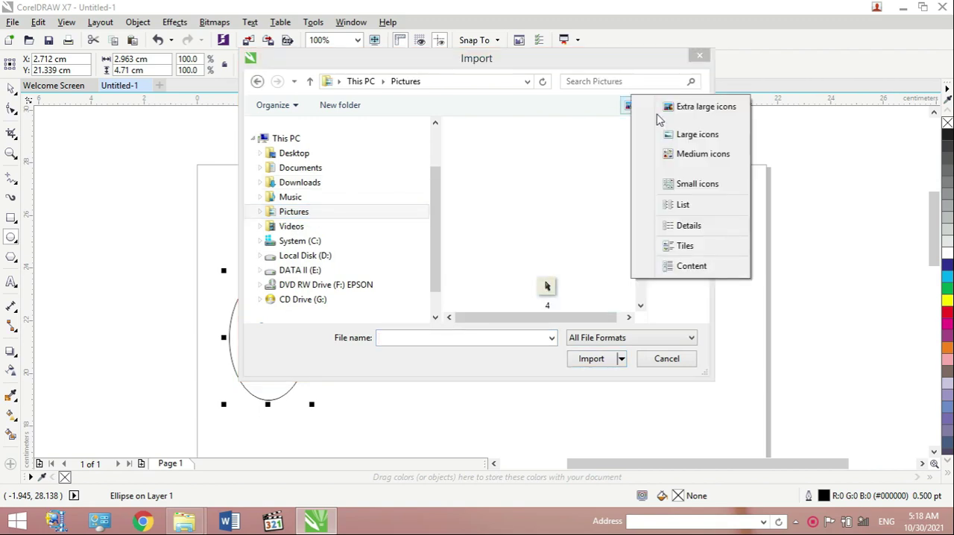
left_click(683, 205)
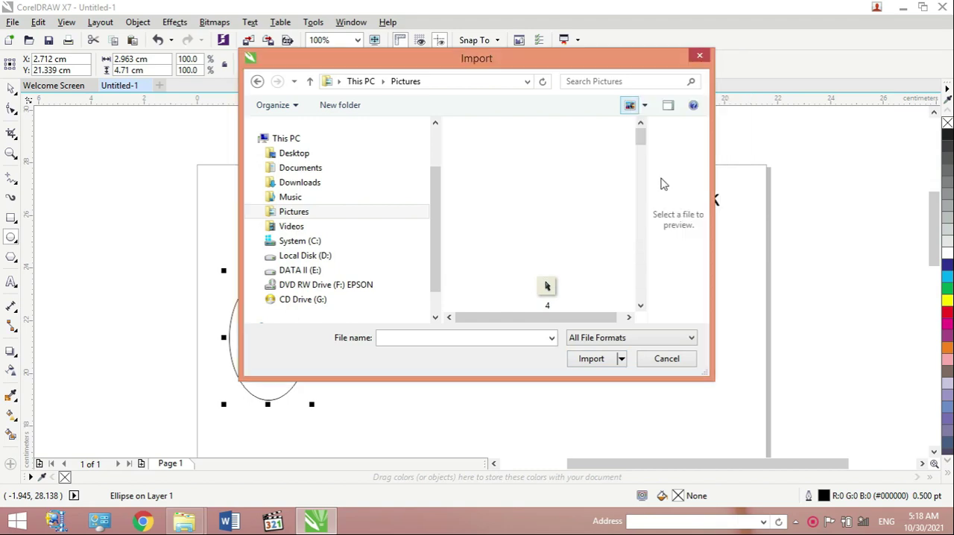
left_click(645, 108)
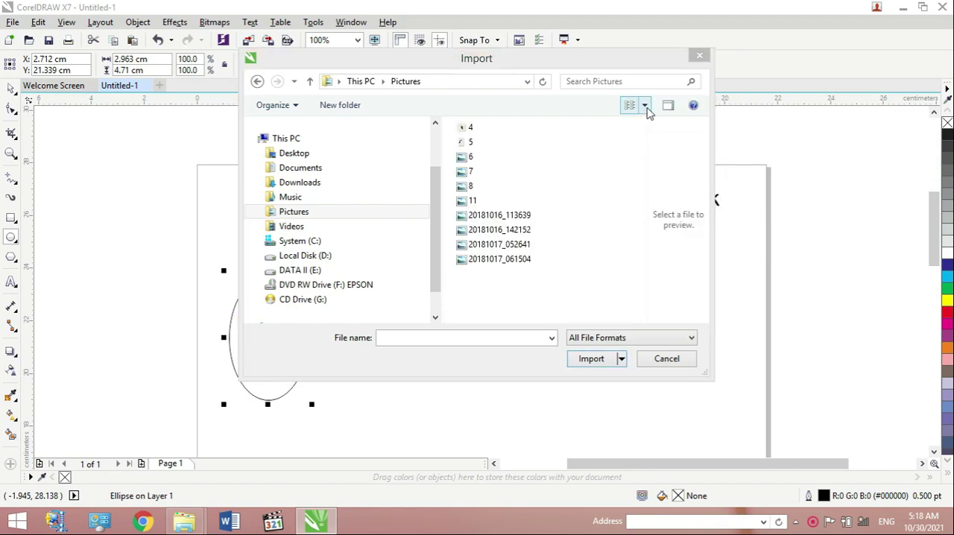
left_click(693, 40)
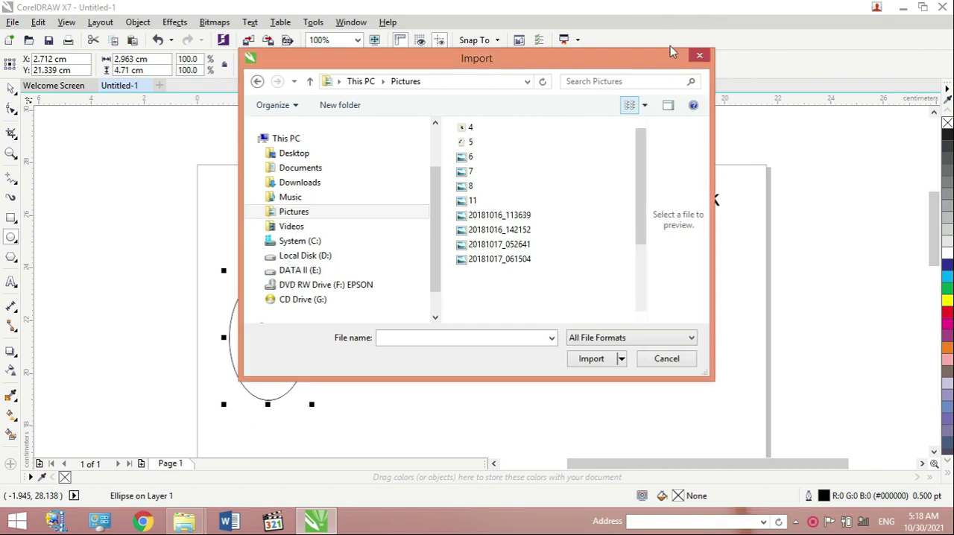
left_click_drag(641, 152, 647, 240)
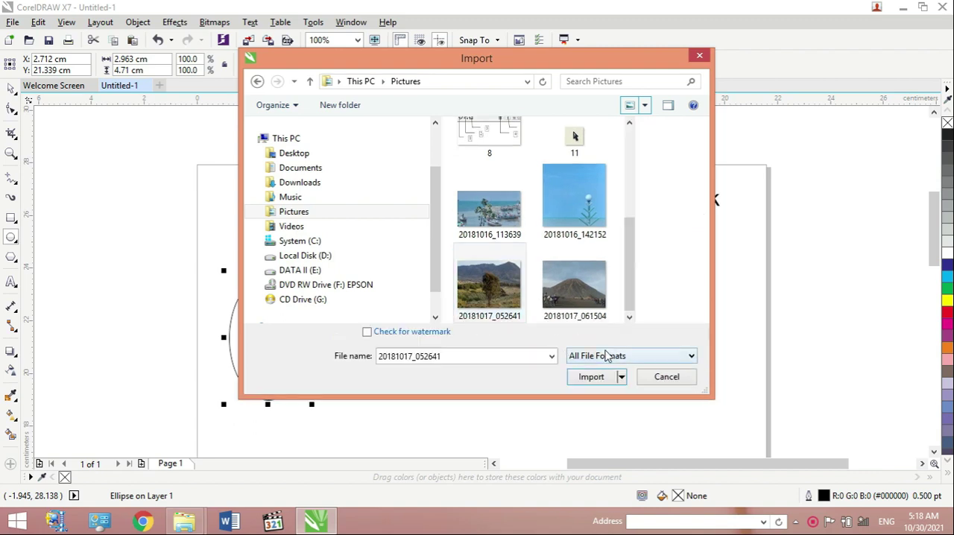
left_click(591, 378)
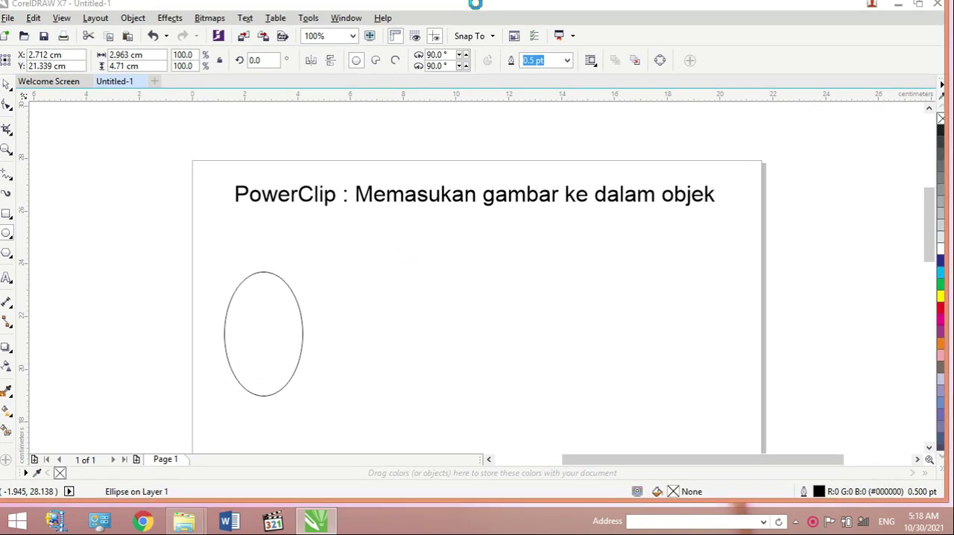
left_click(397, 258)
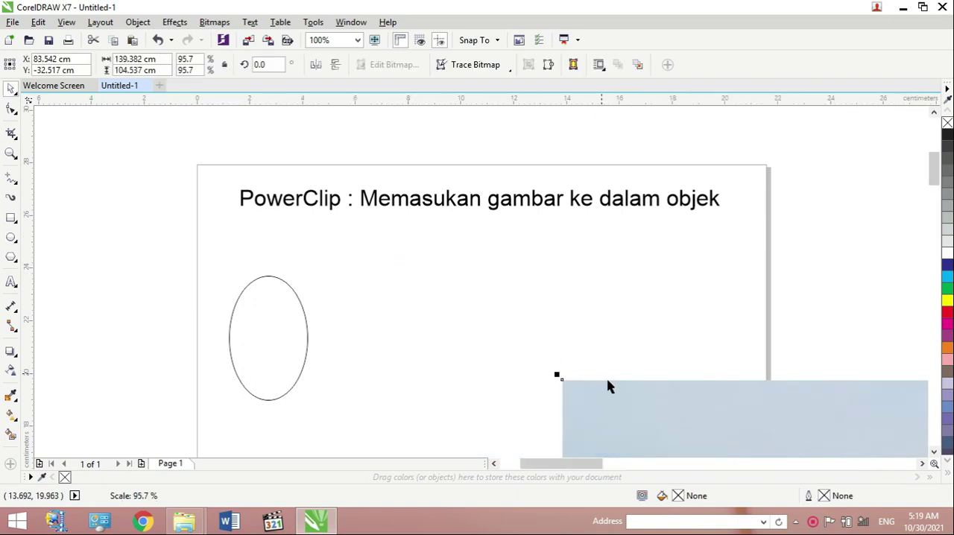
- Scale the imported photo down proportionally to about 102.8 by 77.1 cm, moving it back over the page's upper-left corner
left_click_drag(542, 330, 355, 201)
left_click_drag(422, 254, 617, 371)
left_click_drag(664, 403, 377, 187)
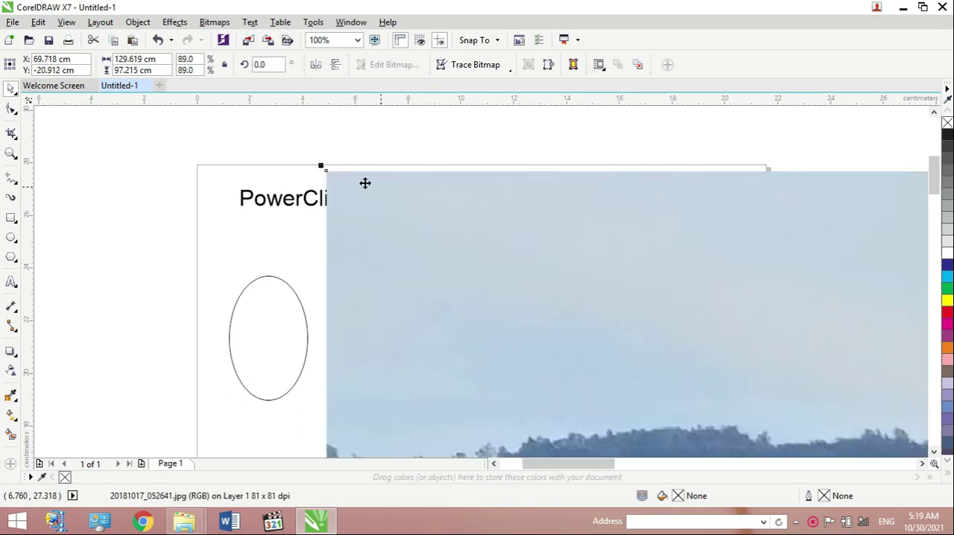
left_click_drag(320, 164, 709, 394)
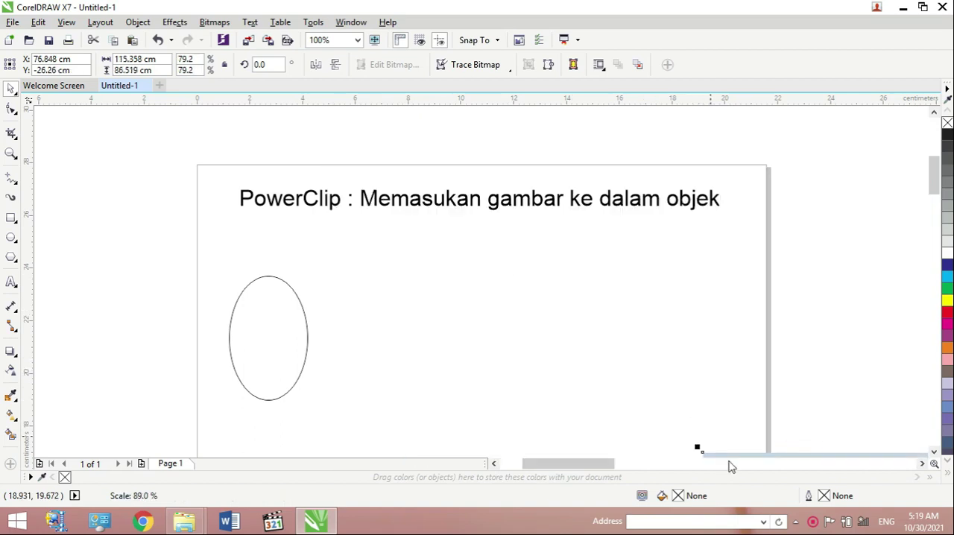
left_click_drag(723, 451, 338, 156)
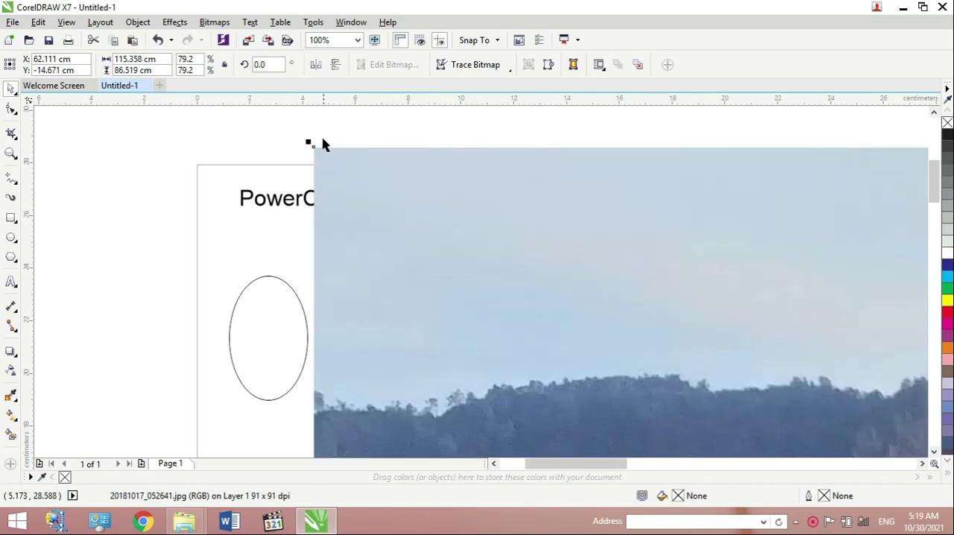
left_click_drag(320, 157, 673, 383)
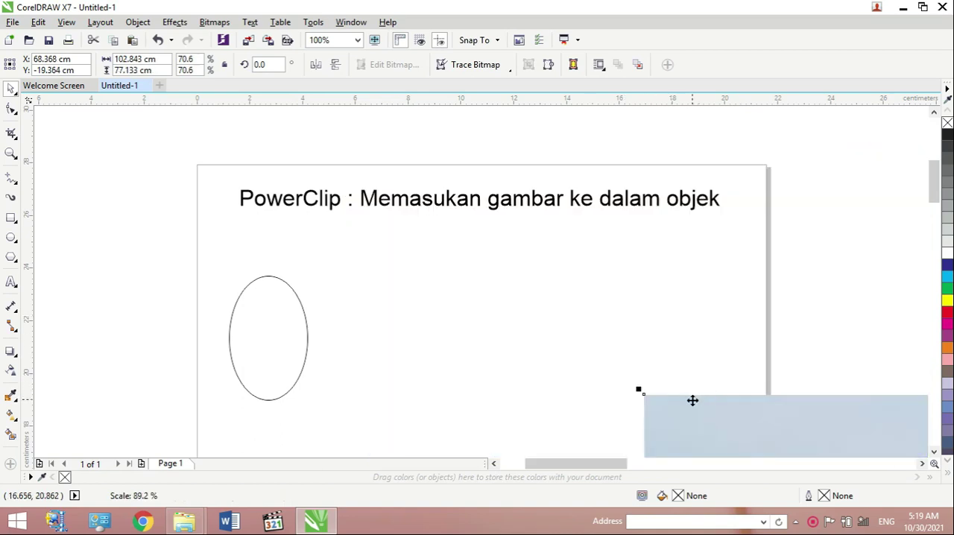
left_click_drag(292, 125, 222, 157)
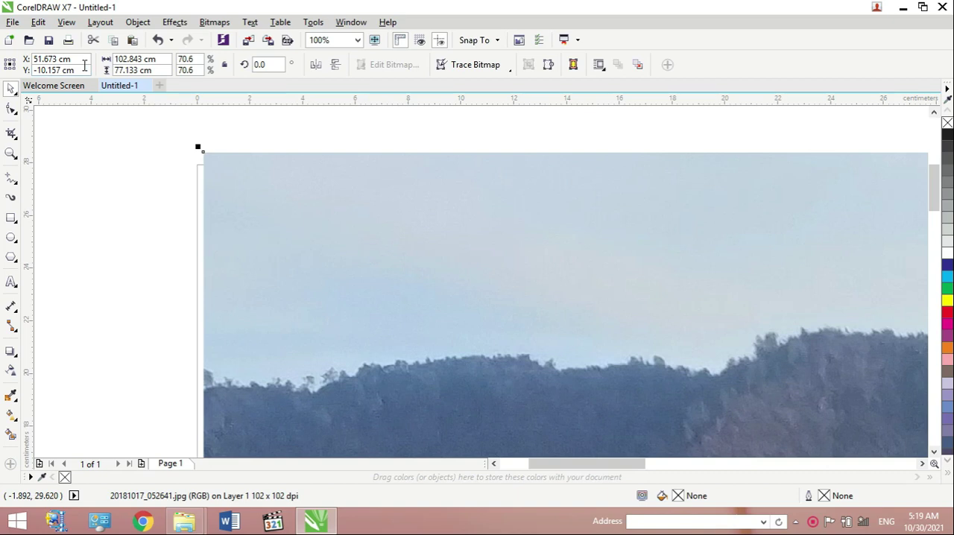
- Set the photo's X position to 20 cm and its width to 10 cm
left_click_drag(82, 61, 6, 57)
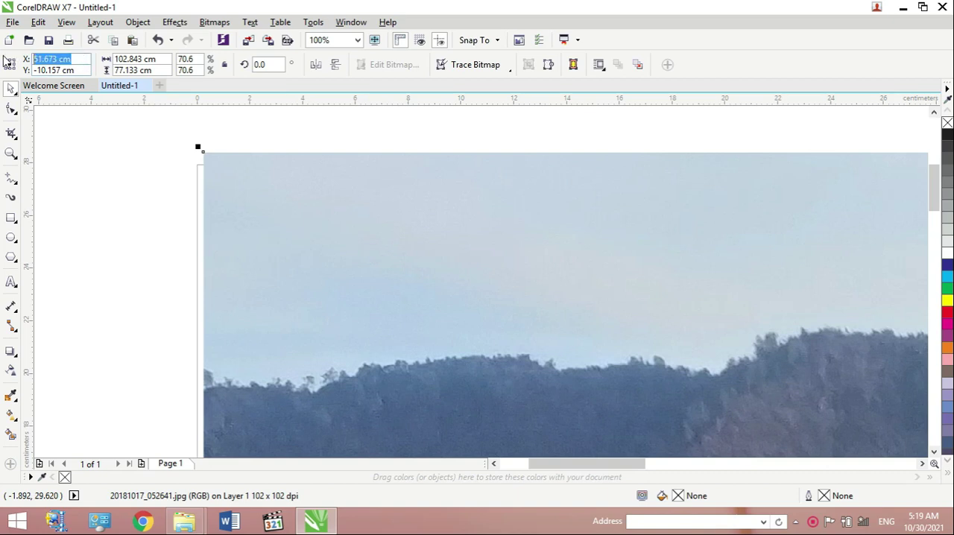
type("20.0")
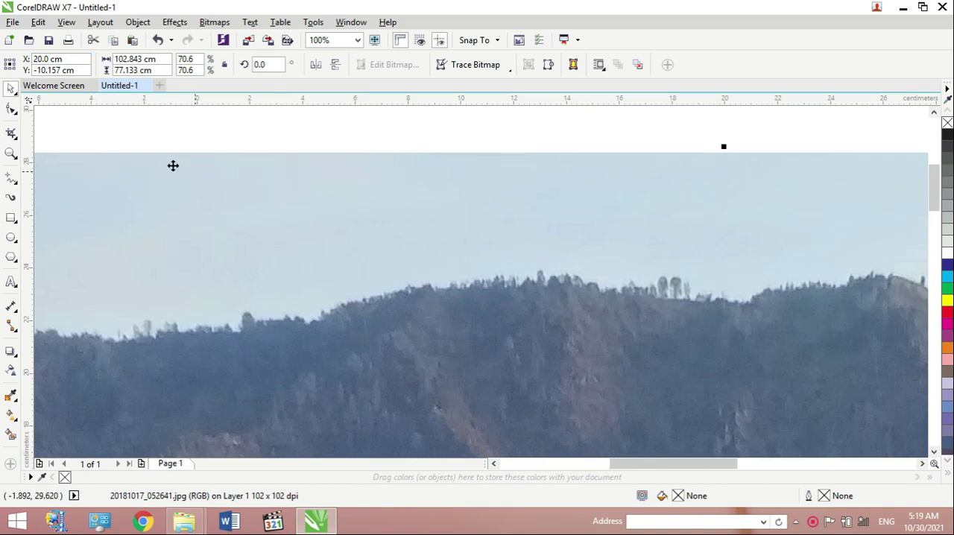
left_click_drag(161, 62, 68, 40)
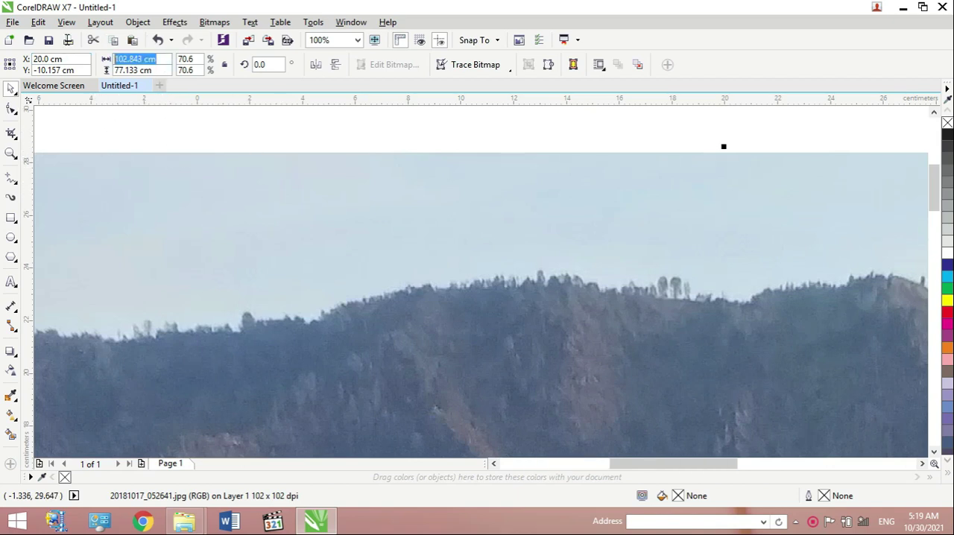
type("1")
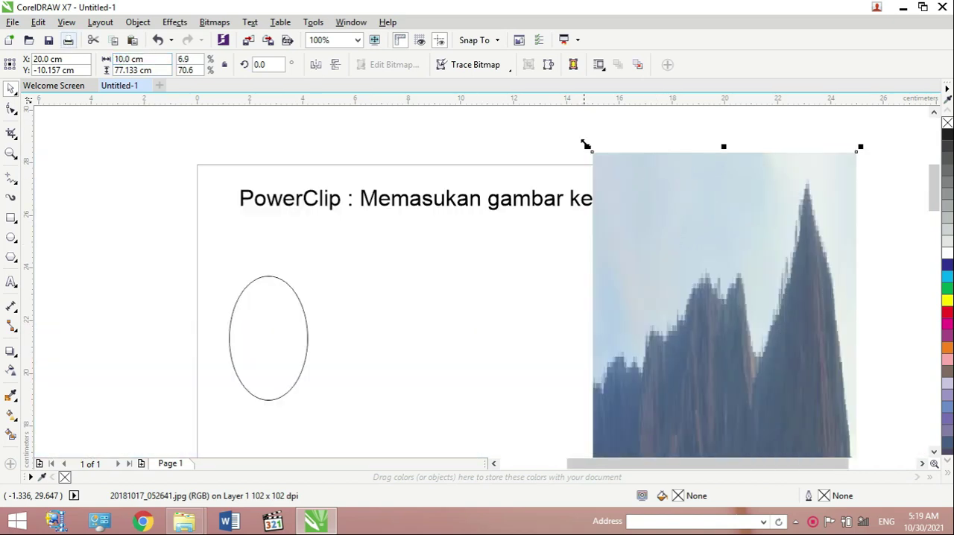
- Scale the photo down proportionally to about 6.3 cm wide and move it up and left over the lower part of the page
left_click_drag(585, 144, 684, 308)
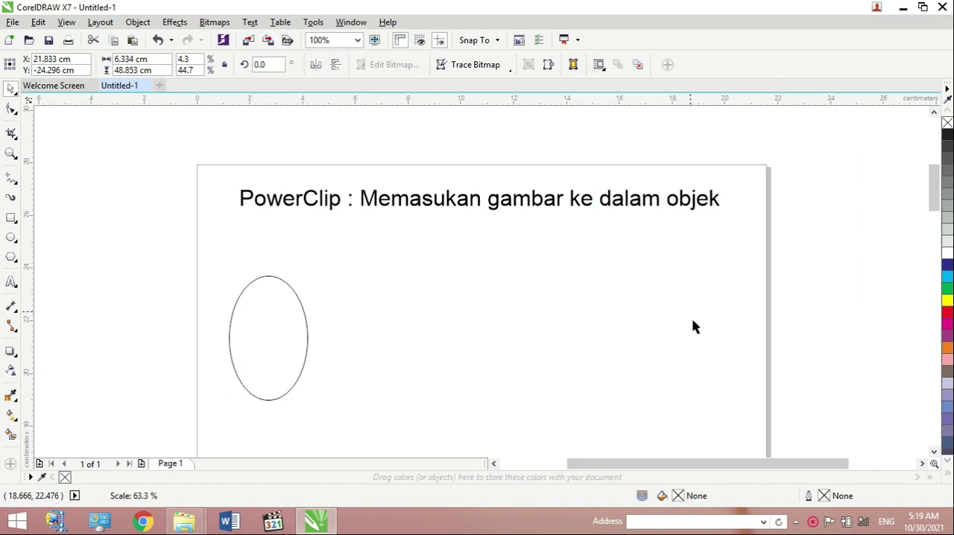
left_click_drag(934, 193, 950, 263)
left_click_drag(824, 373, 539, 108)
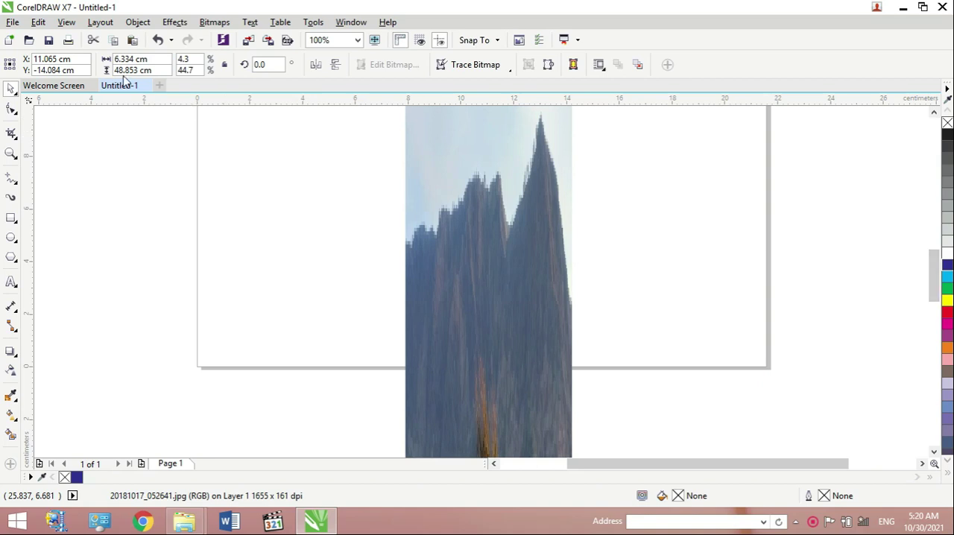
- Set the photo's height to 10 cm
left_click_drag(161, 71, 72, 65)
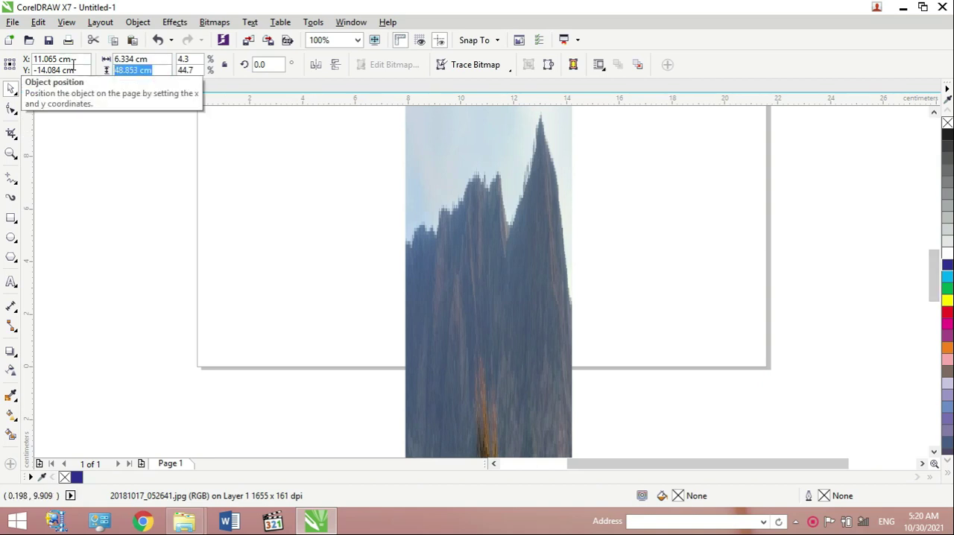
type("10")
key("Return")
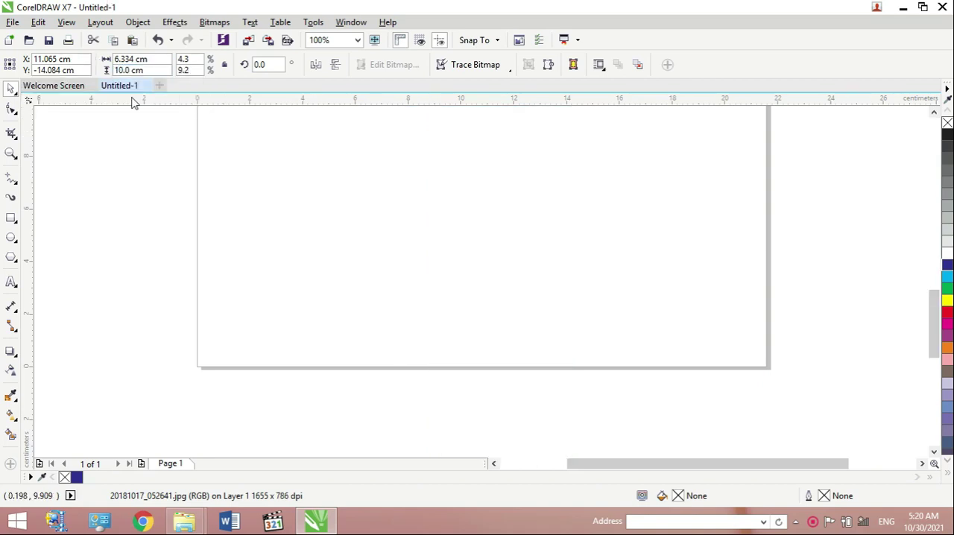
- Move the photo up the page until it sits beside the ellipse, below the title
left_click_drag(936, 315, 927, 356)
left_click_drag(487, 393, 526, 141)
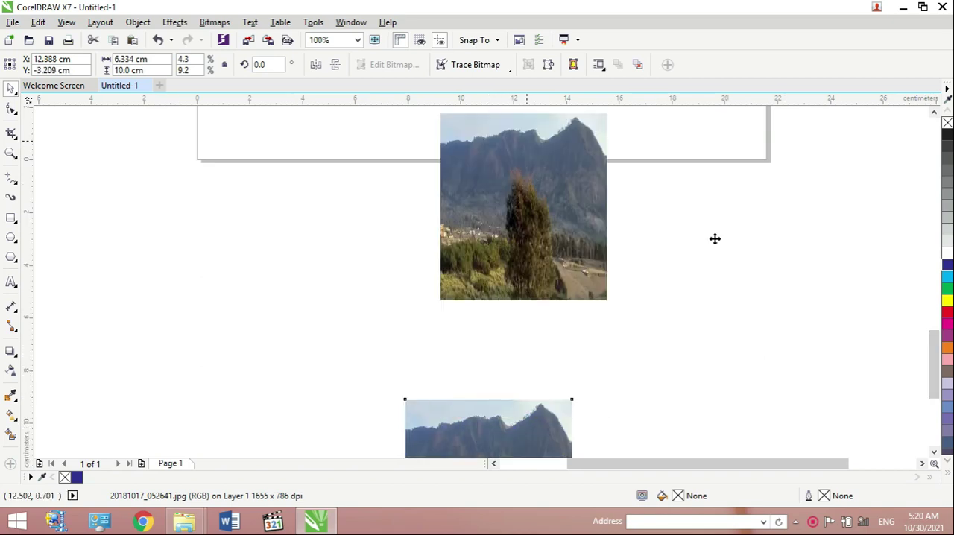
left_click_drag(936, 344, 936, 325)
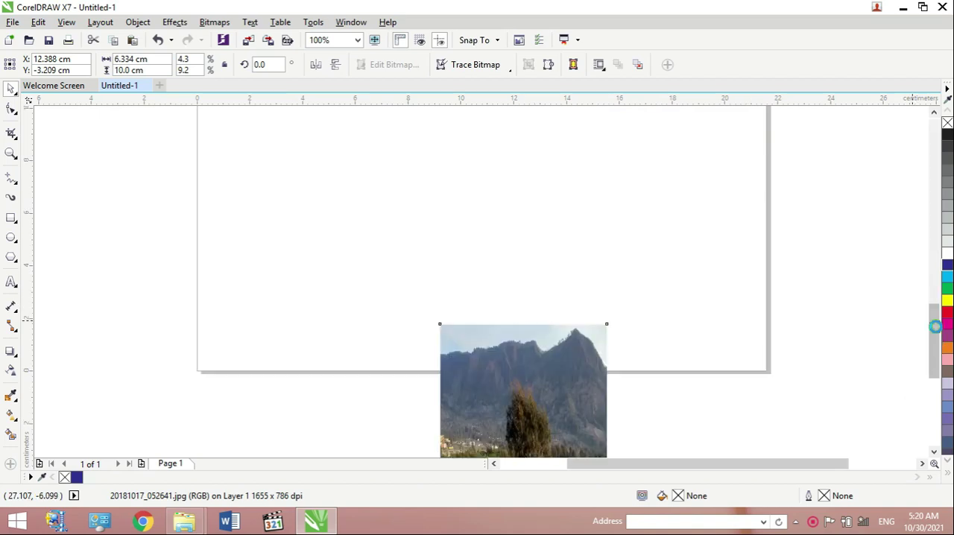
left_click_drag(562, 321, 544, 98)
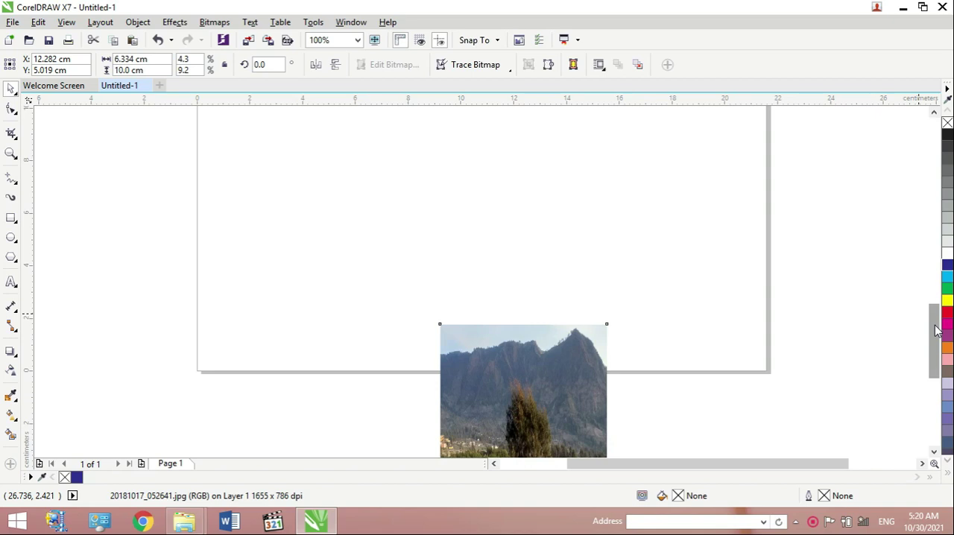
left_click_drag(938, 330, 937, 311)
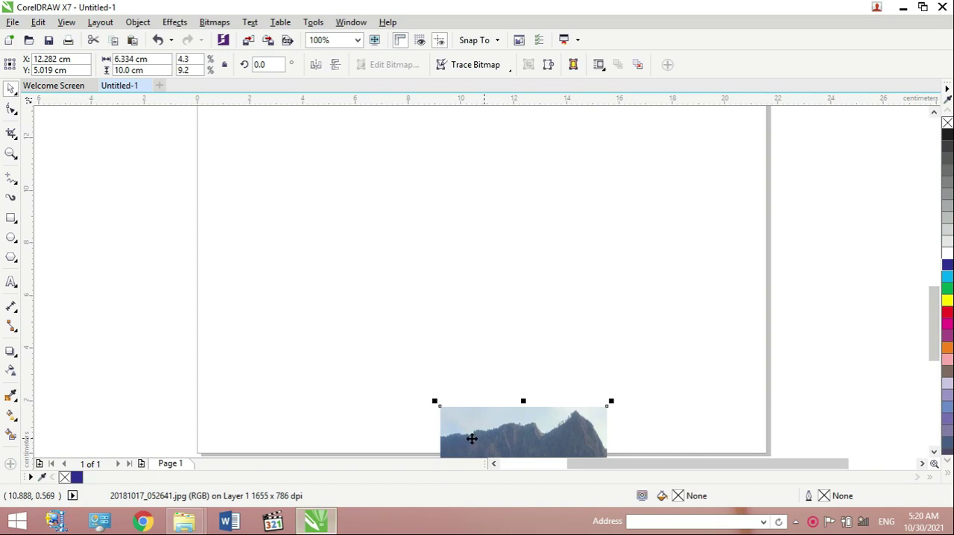
left_click_drag(458, 413, 450, 128)
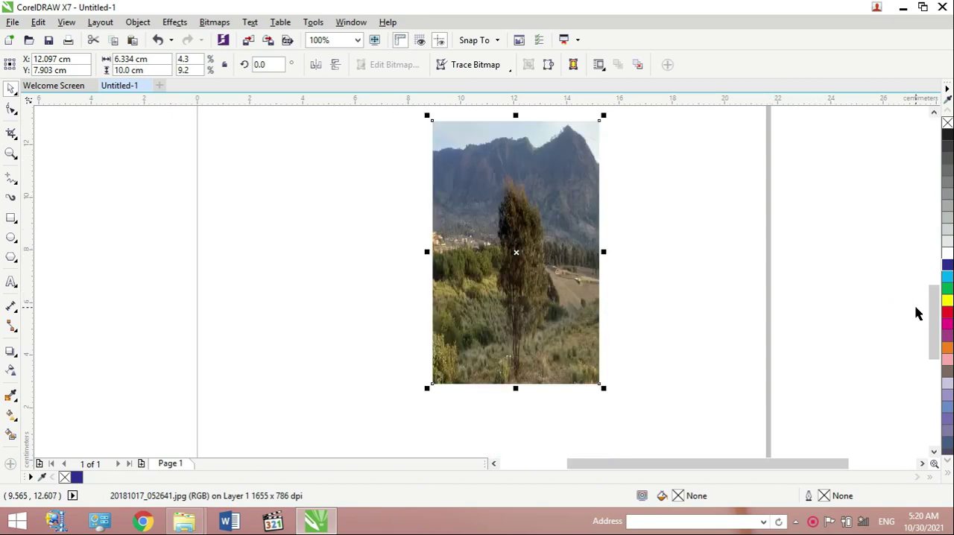
left_click_drag(934, 291, 934, 243)
left_click_drag(562, 409, 483, 118)
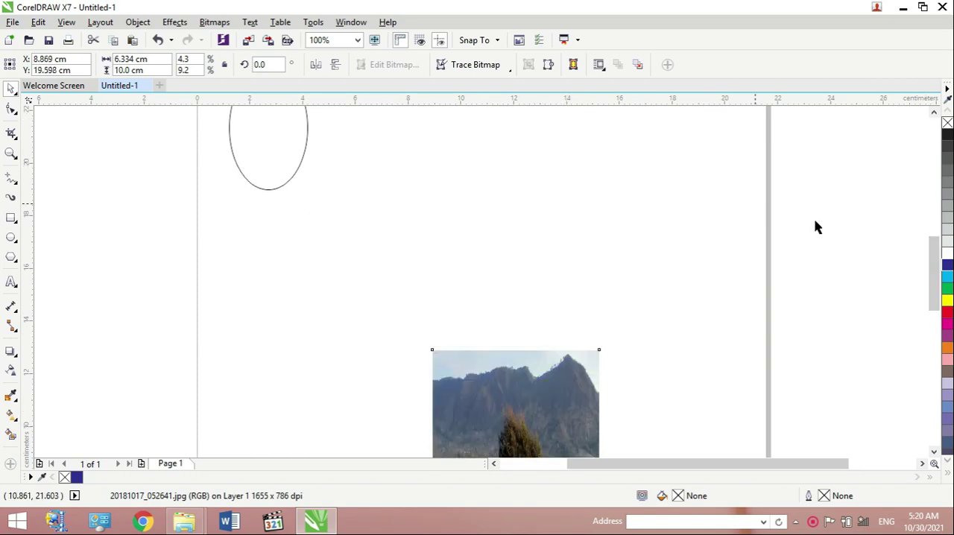
- Enlarge the ellipse proportionally to about 5.1 by 8.1 cm and shift it slightly up and to the left
left_click_drag(934, 267, 933, 238)
left_click(272, 273)
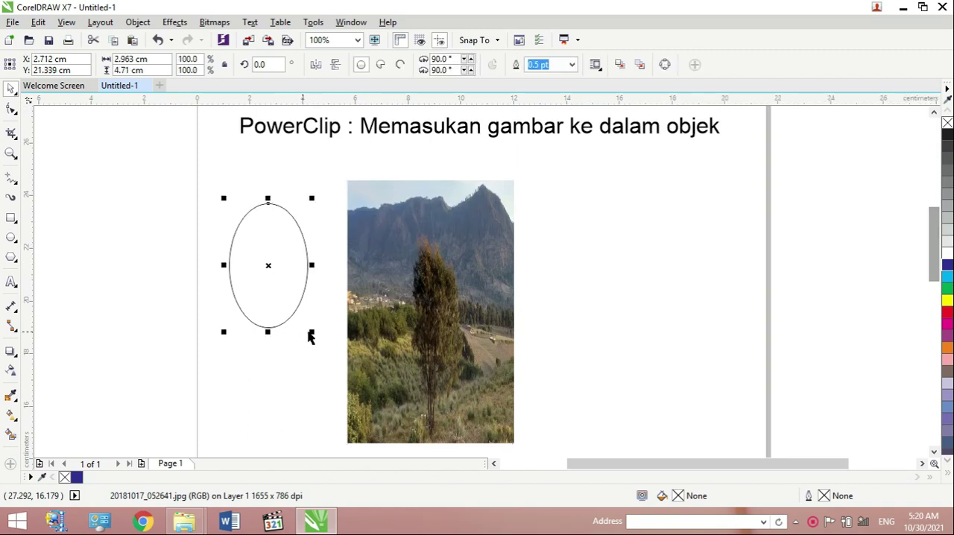
left_click_drag(312, 333, 392, 418)
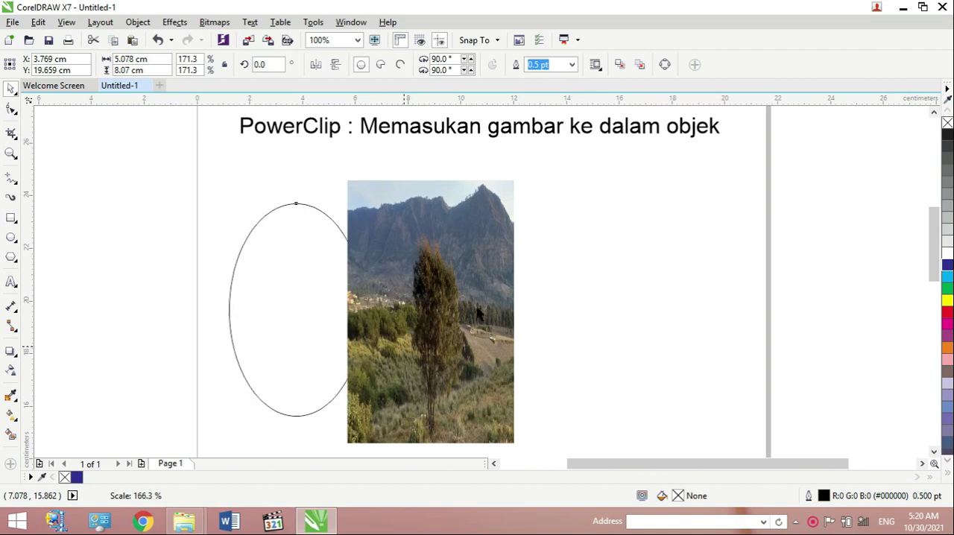
left_click_drag(275, 272, 264, 268)
- Move the photo over the ellipse and reduce its height to about 8.7 cm so it still covers the whole ellipse
left_click(412, 285)
left_click_drag(412, 285, 279, 275)
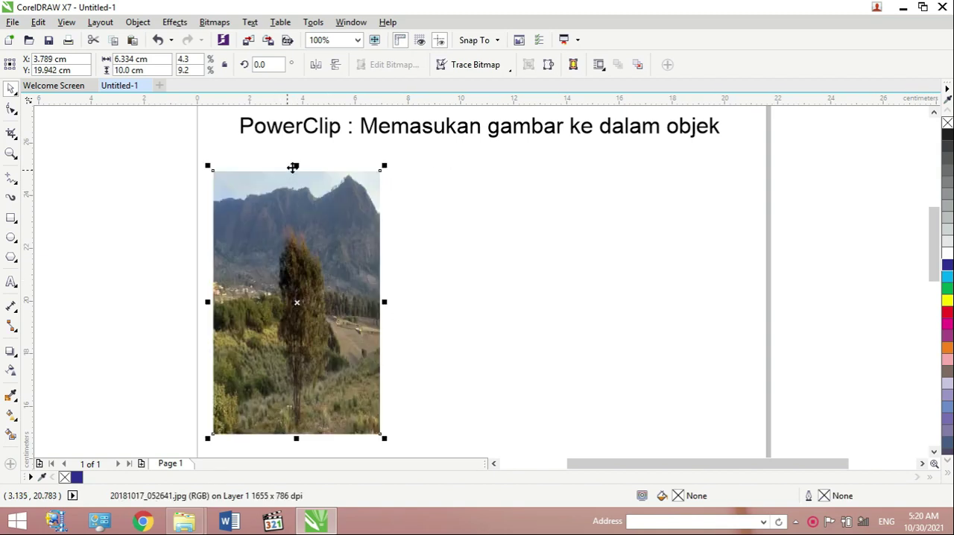
left_click_drag(297, 165, 296, 187)
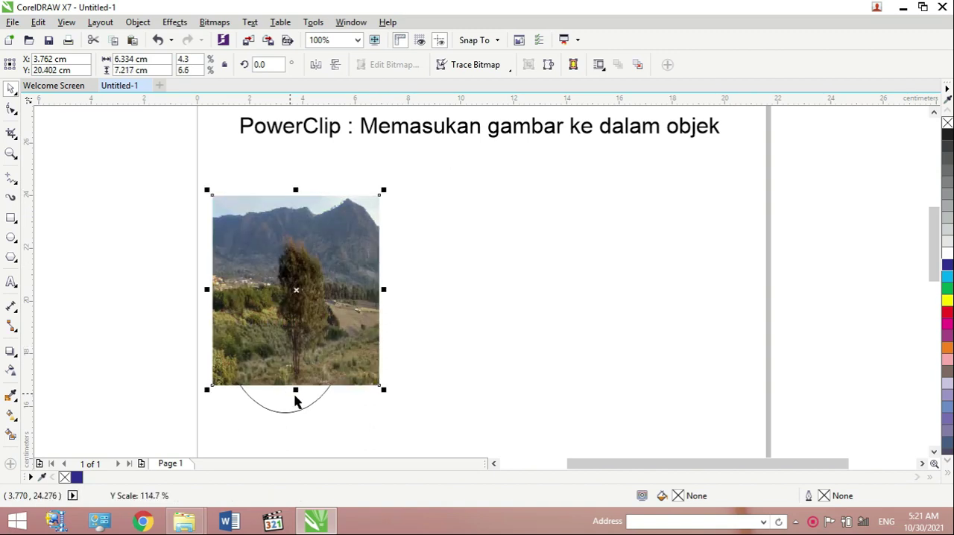
left_click_drag(295, 389, 290, 424)
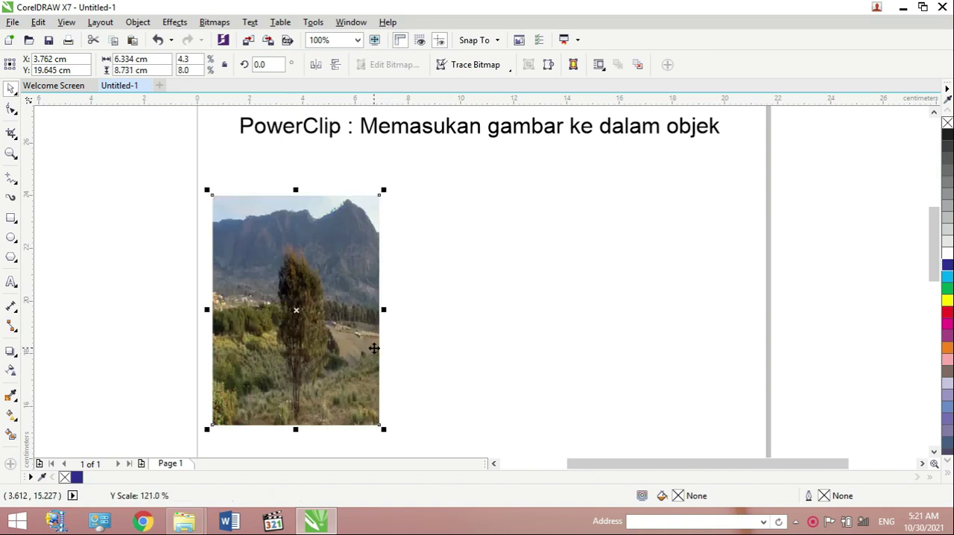
- Move the photo clear of the ellipse to place it inside the ellipse with PowerClip, and remove the ellipse's outline
left_click_drag(307, 322, 477, 321)
left_click_drag(487, 320, 487, 321)
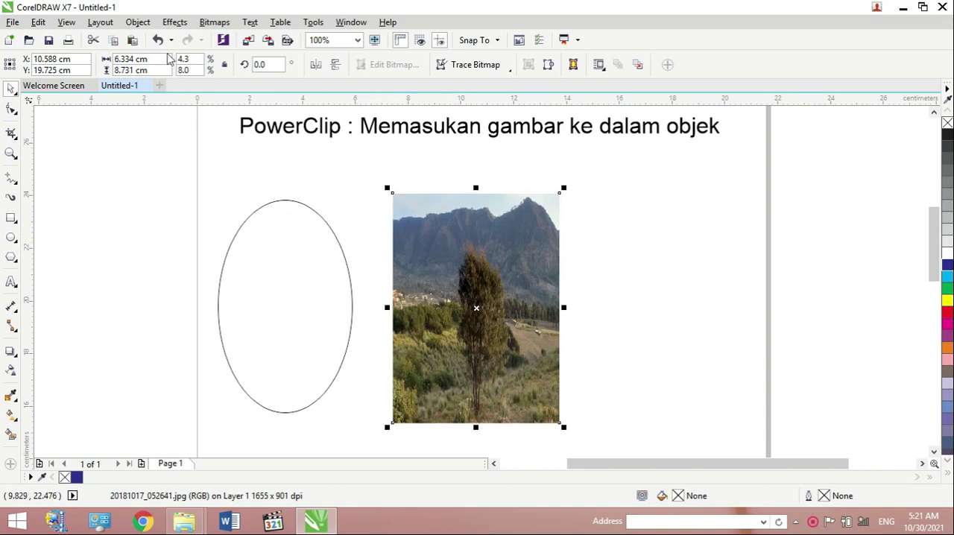
left_click(139, 22)
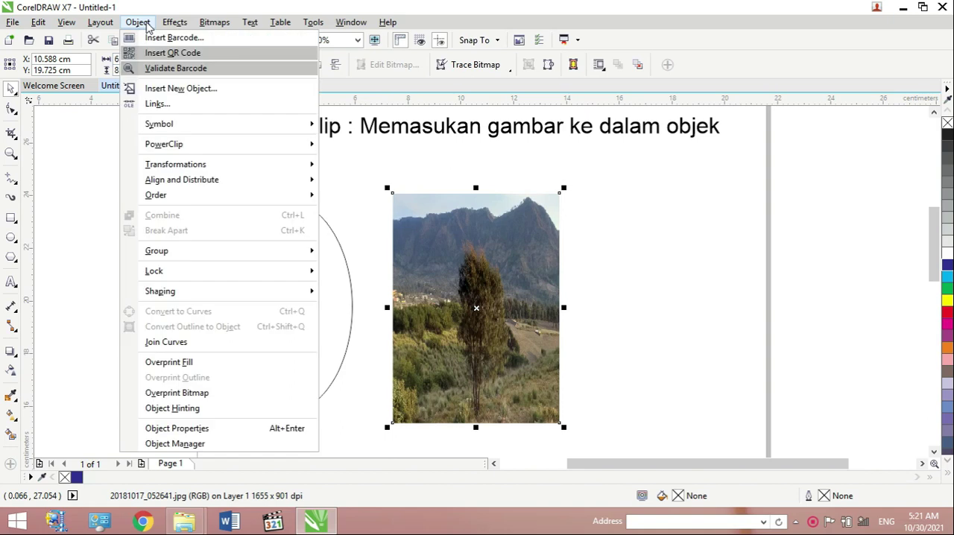
mouse_move(188, 146)
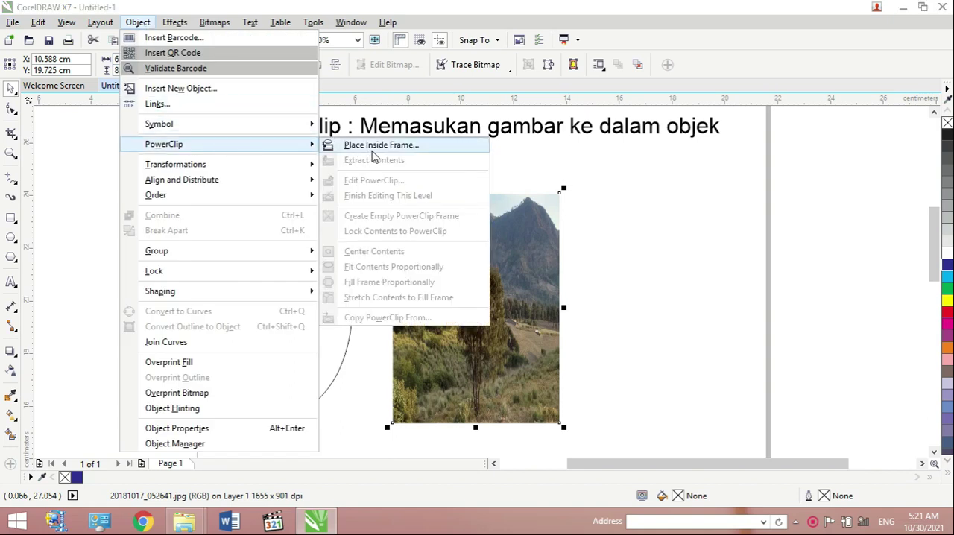
left_click(376, 146)
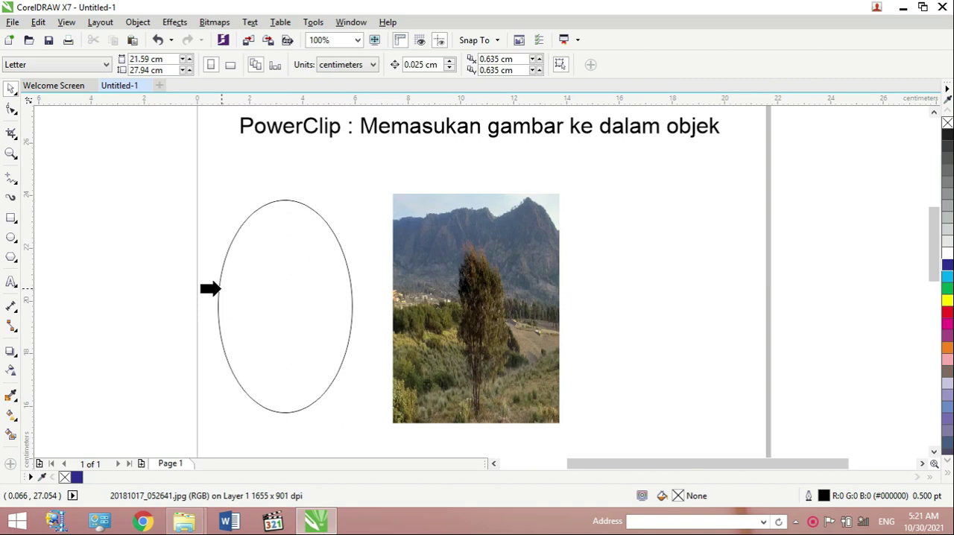
left_click(220, 288)
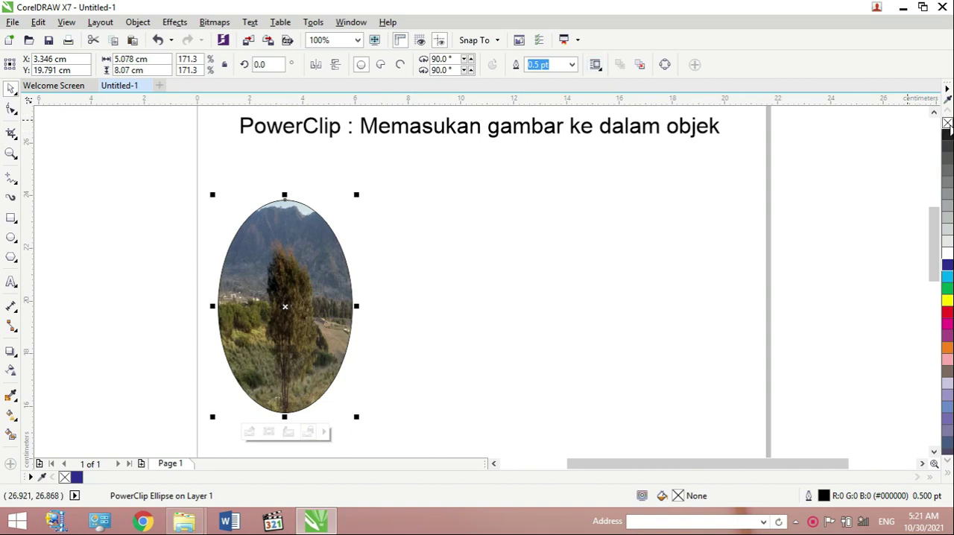
right_click(948, 123)
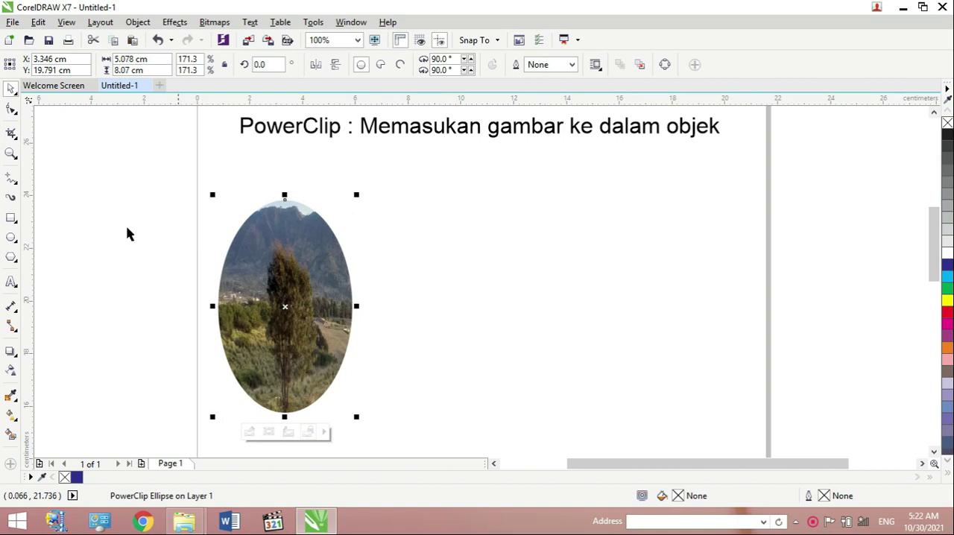
- Add the artistic text POWERCLIP in capitals beside the upper part of the photo-filled ellipse
left_click(11, 282)
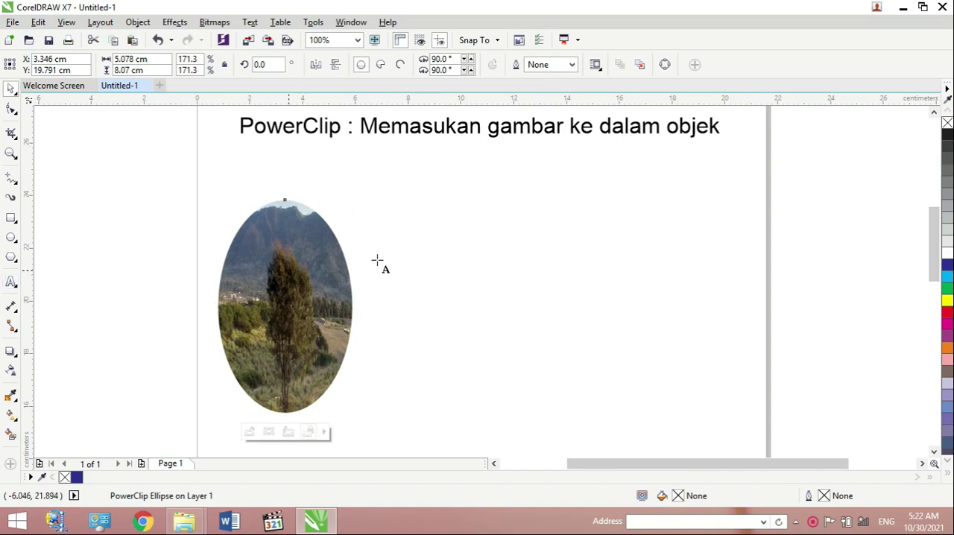
left_click(414, 254)
type("poer")
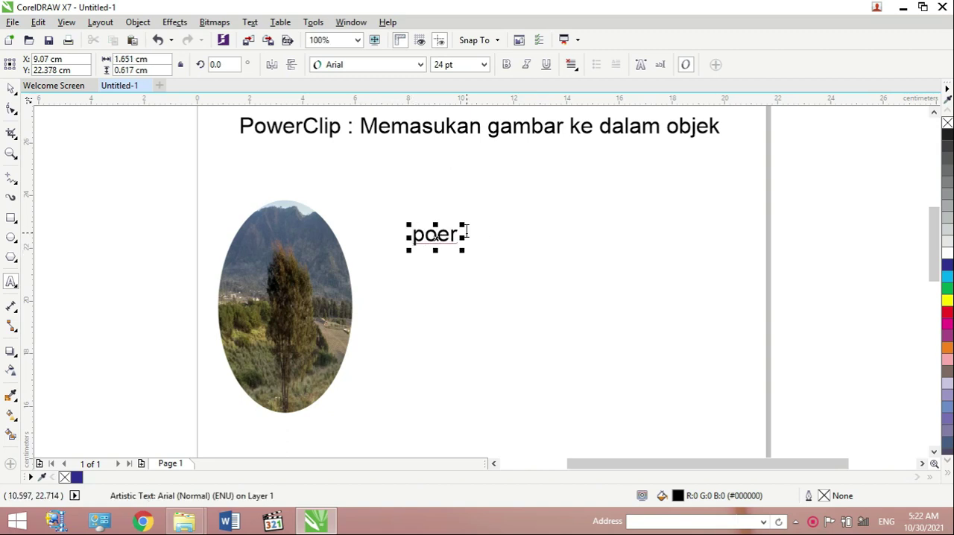
key("Delete")
key("Delete")
key("Delete")
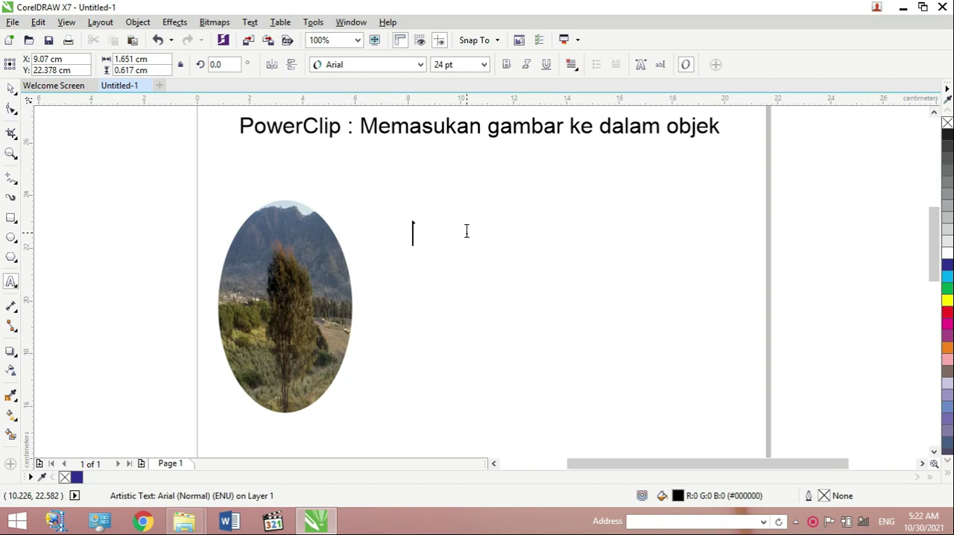
type("POWERCLIP")
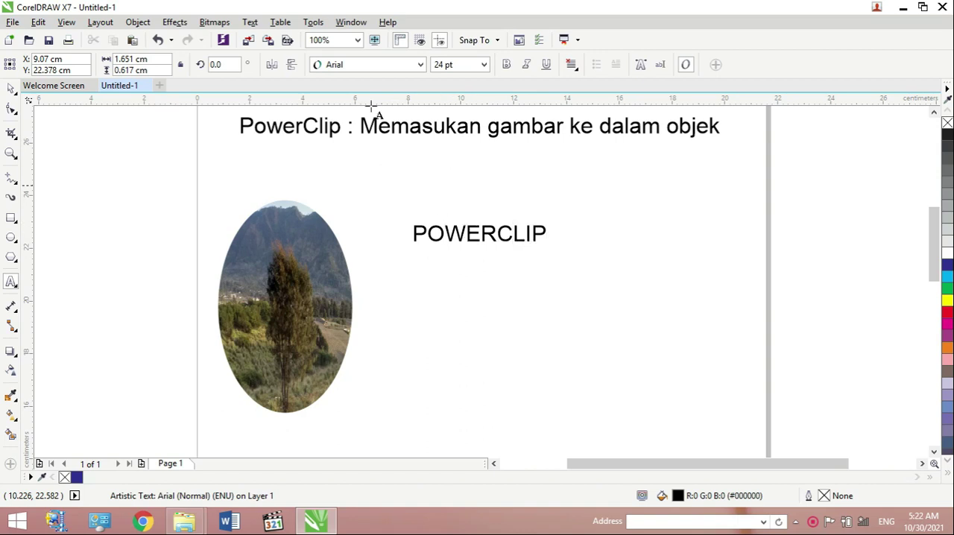
left_click(11, 88)
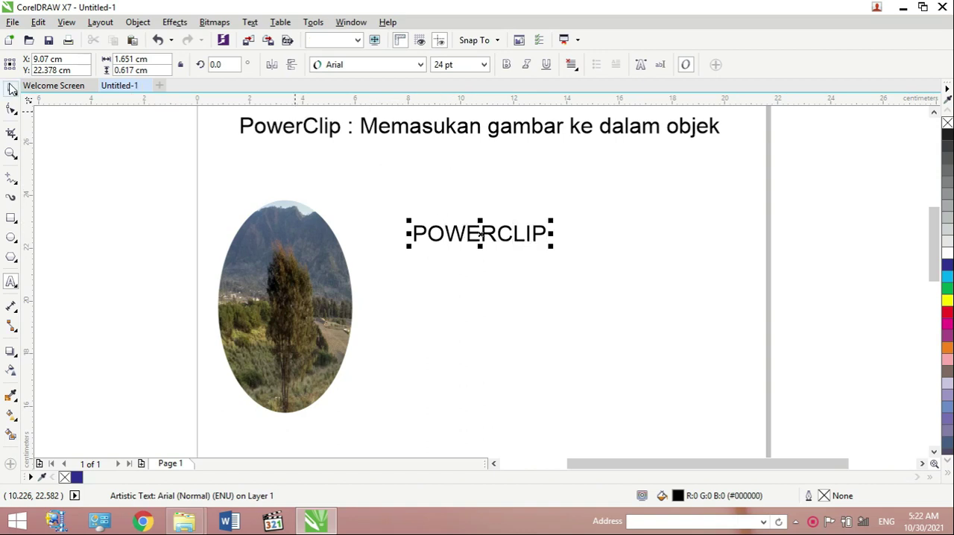
- Change the font of the POWERCLIP text to Bauhaus 93
left_click(417, 65)
left_click(421, 65)
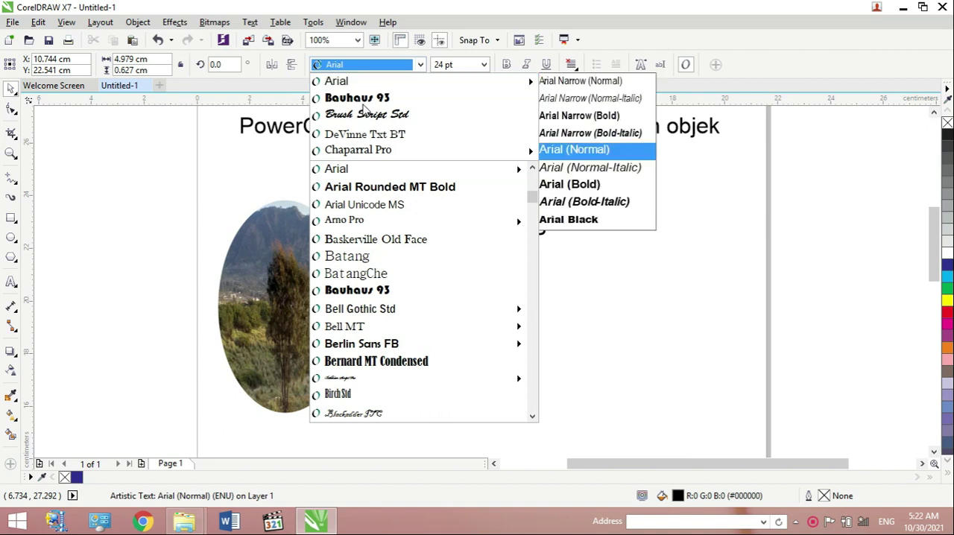
left_click(362, 104)
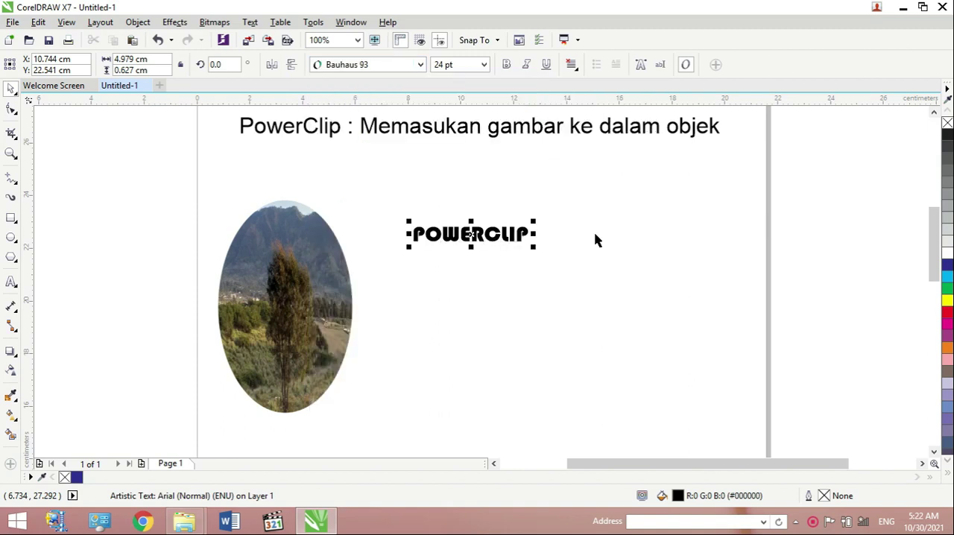
- Enlarge and stretch the POWERCLIP text to about 11.2 cm wide and 5.6 cm high beside the ellipse
left_click_drag(534, 246, 691, 304)
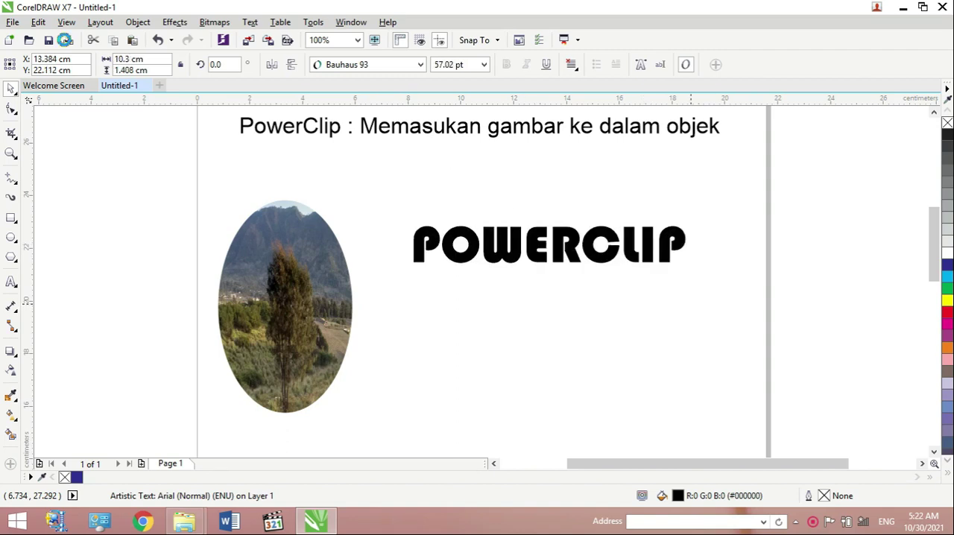
left_click(549, 256)
left_click_drag(550, 267, 549, 377)
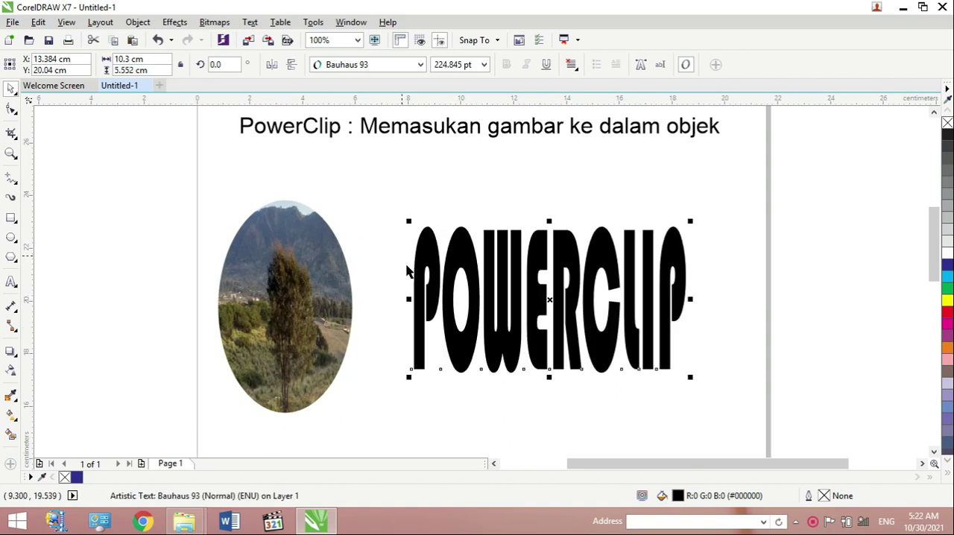
left_click_drag(408, 298, 386, 298)
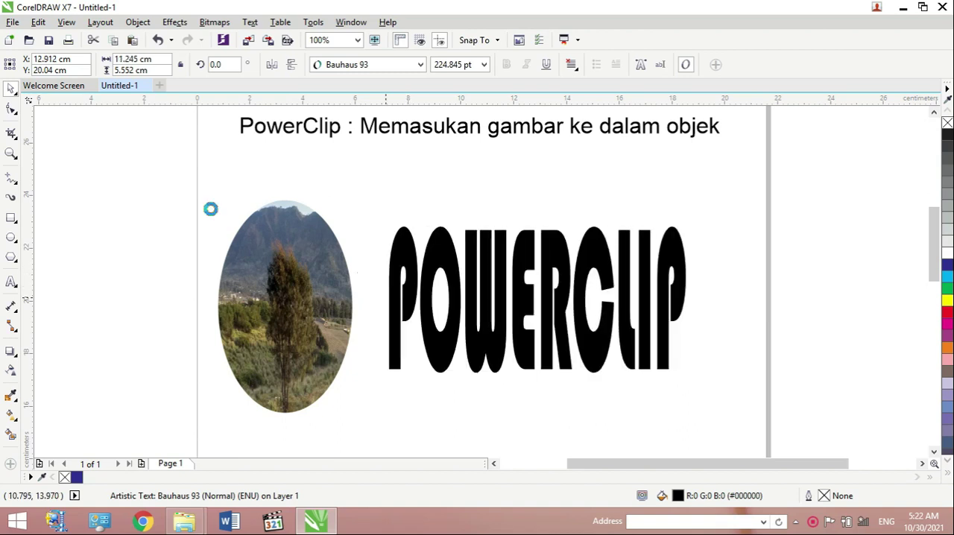
- Import the picture 20181016_113639 from the Pictures folder and place it at full size below the title, starting at the page's left edge
left_click(12, 23)
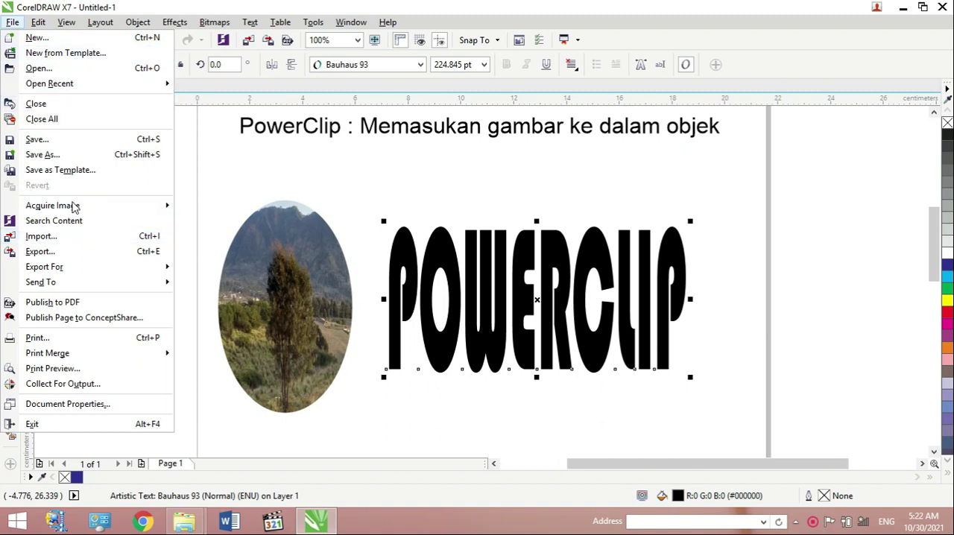
left_click(60, 238)
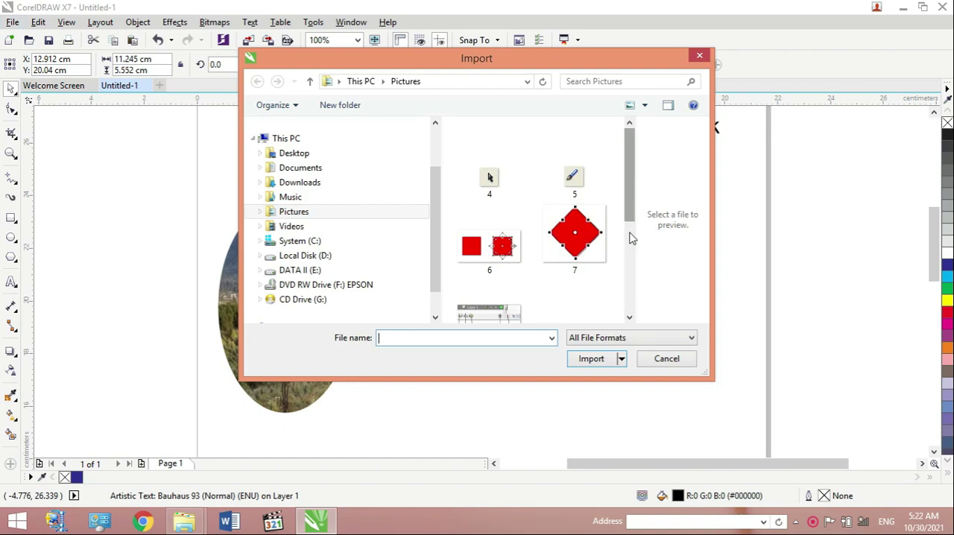
scroll(630, 237, "down", 2)
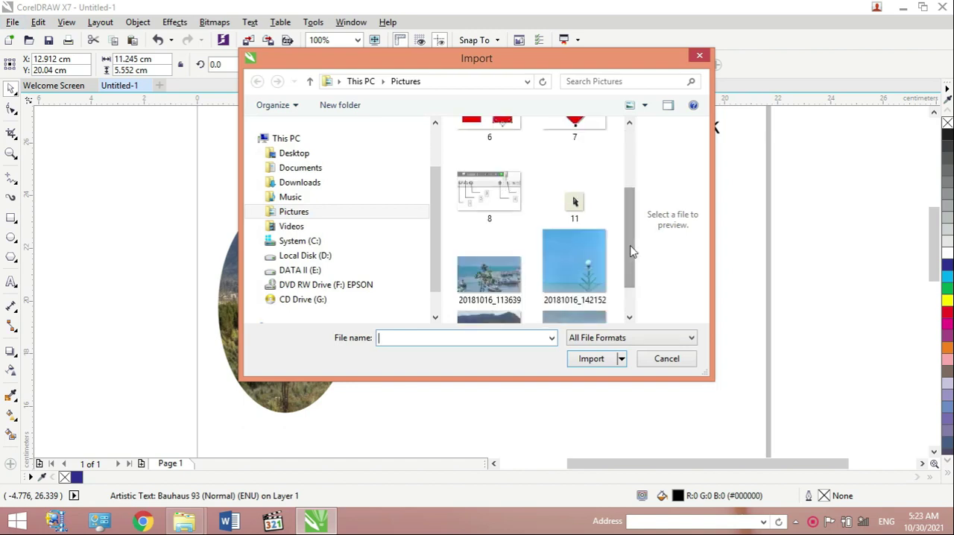
scroll(548, 268, "down", 1)
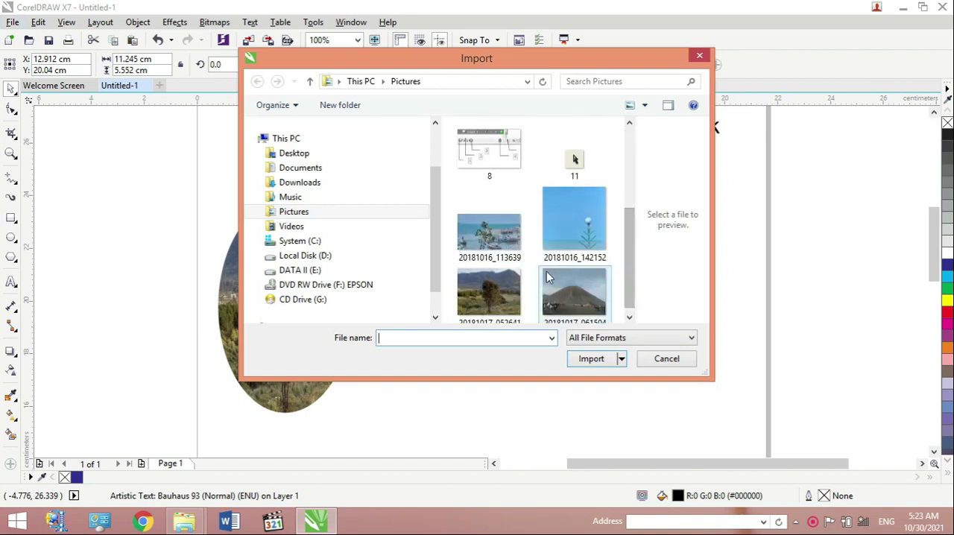
left_click(489, 232)
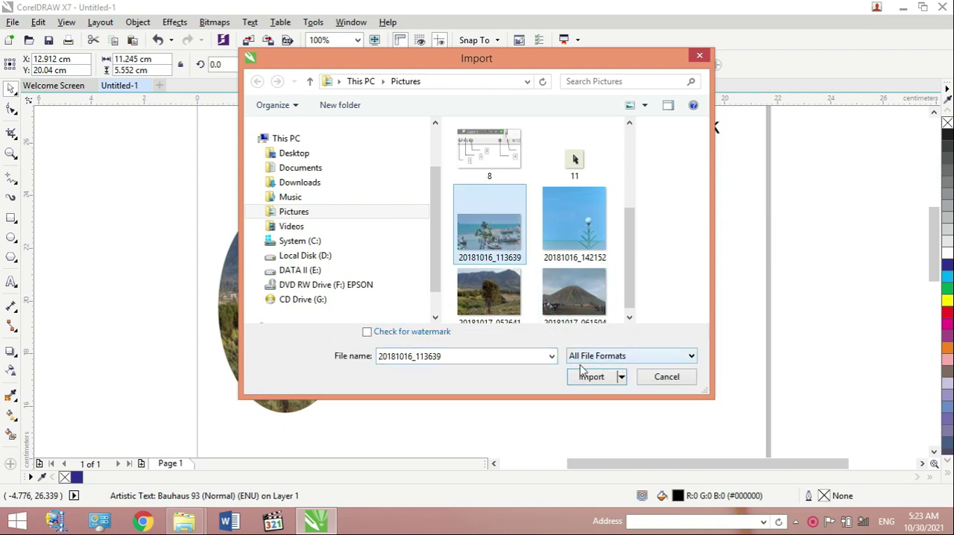
left_click(587, 377)
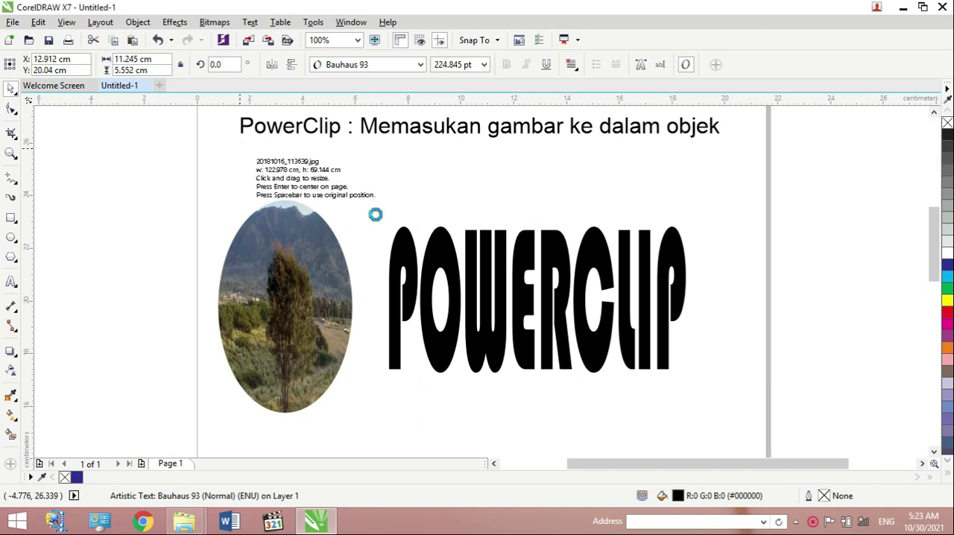
left_click(189, 156)
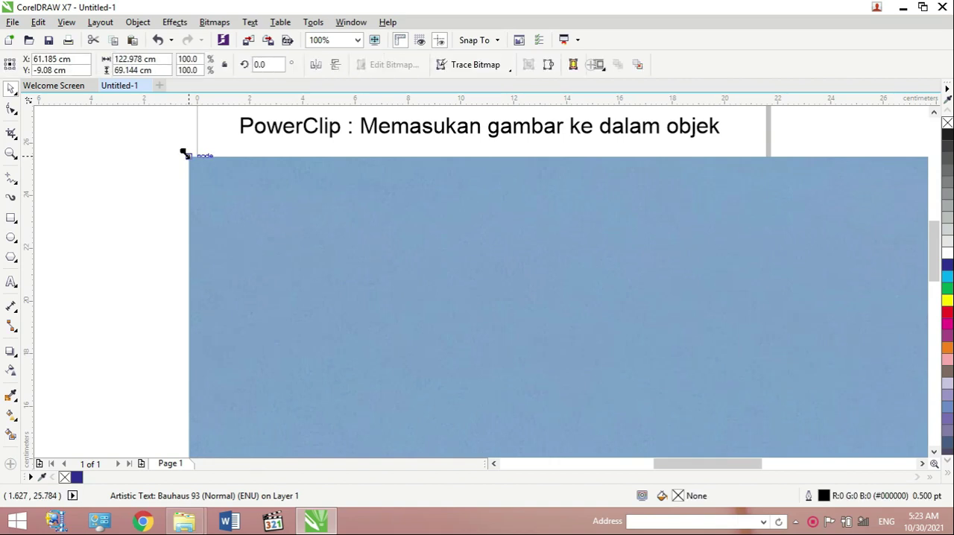
- Scale the imported photo down to about 113.4 by 63.7 cm and shift both the photo and the POWERCLIP text up and to the left
left_click_drag(357, 261, 419, 281)
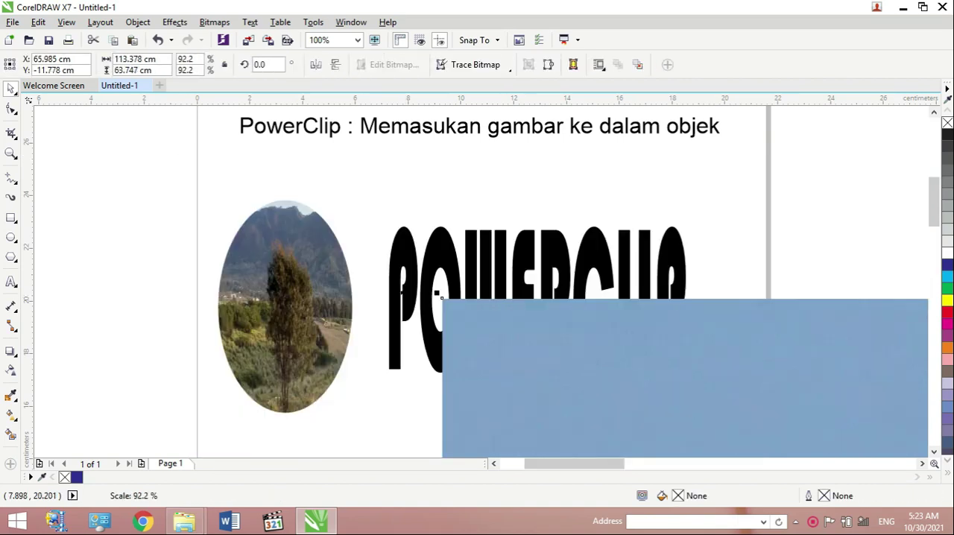
mouse_move(436, 360)
left_mouse_down()
mouse_move(422, 337)
mouse_move(366, 297)
mouse_move(571, 395)
left_mouse_up()
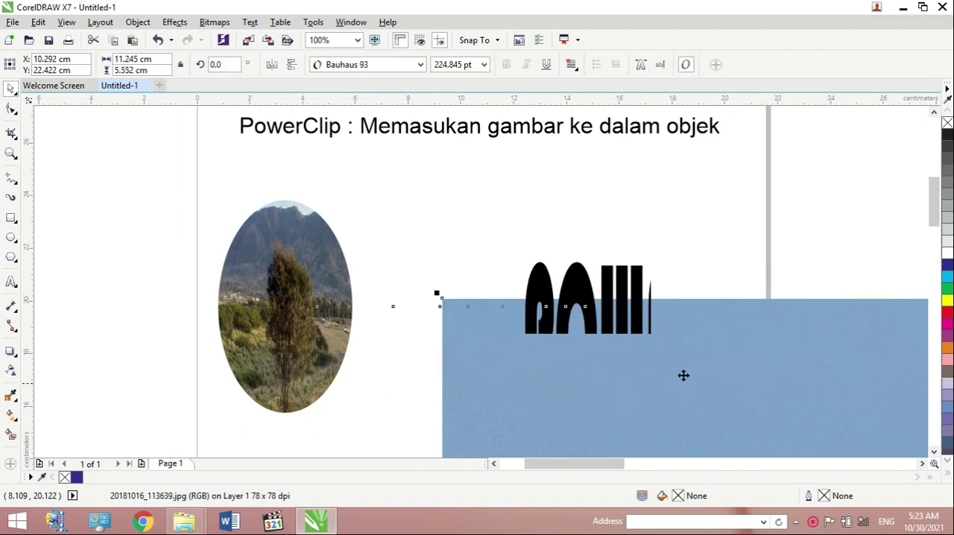
left_click(713, 351)
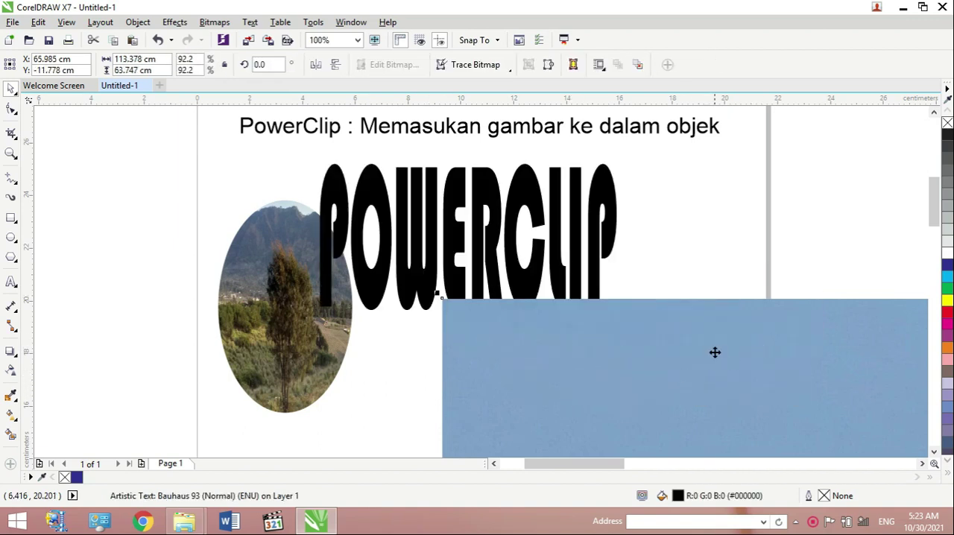
left_click_drag(598, 307, 393, 224)
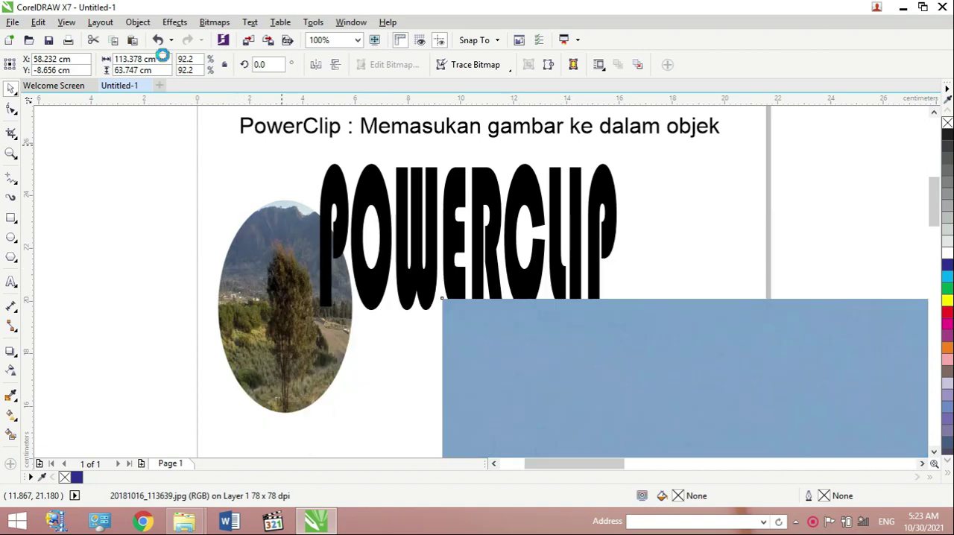
- Try setting the imported photo's size to 20 by 20 cm and undo the resize
left_click(160, 61)
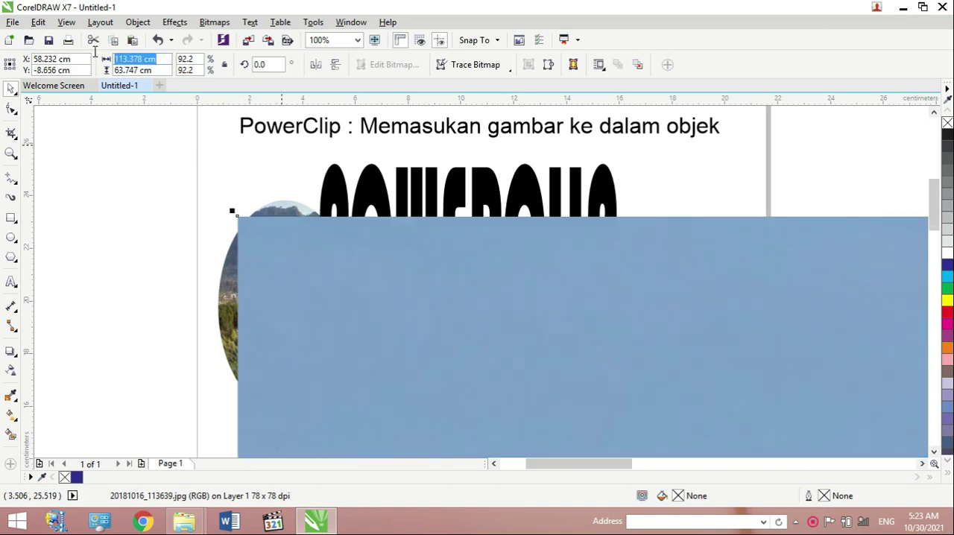
type("20")
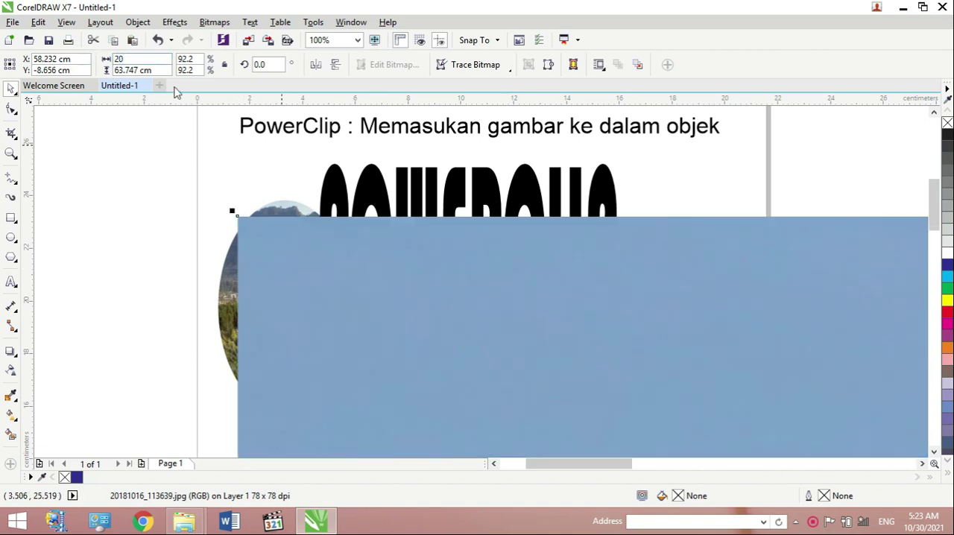
left_click(148, 70)
type("20.0")
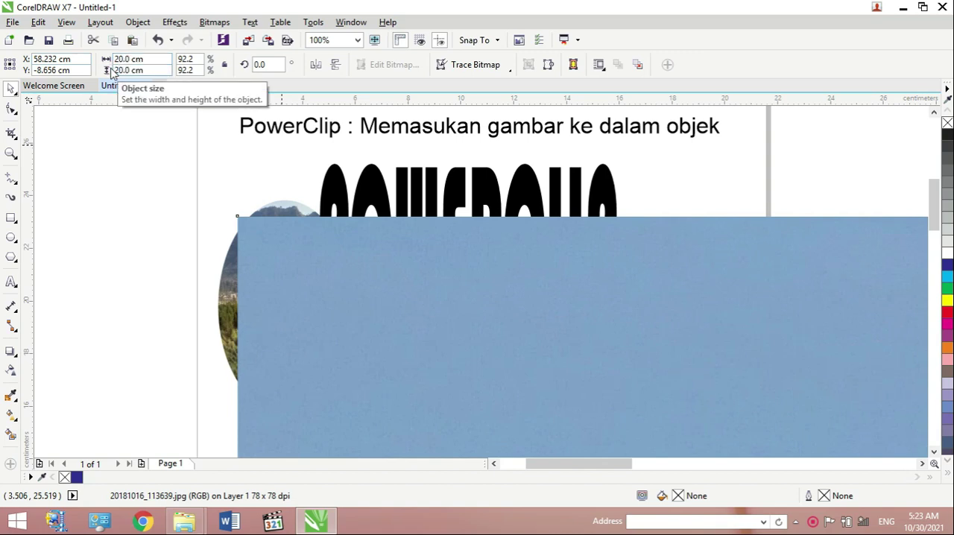
key("Return")
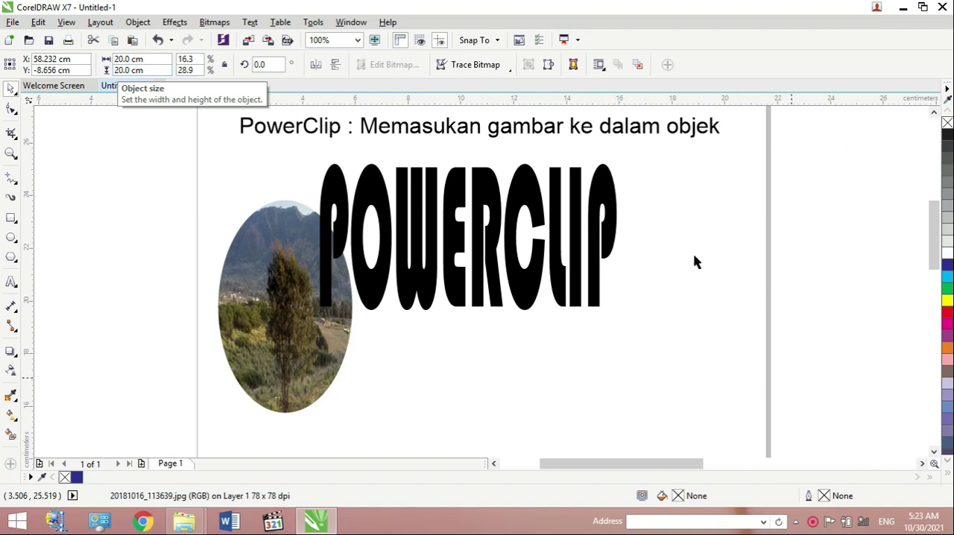
left_click_drag(934, 218, 934, 280)
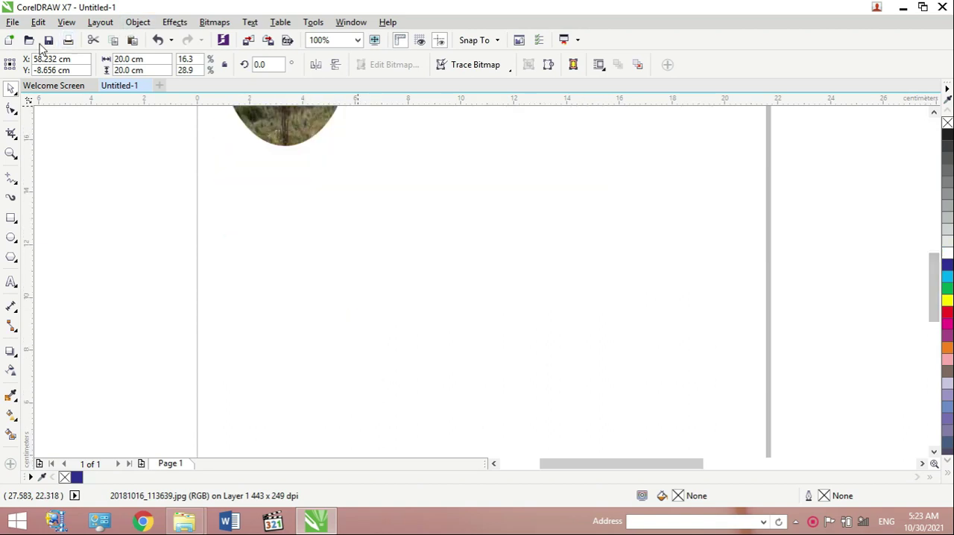
left_click(157, 41)
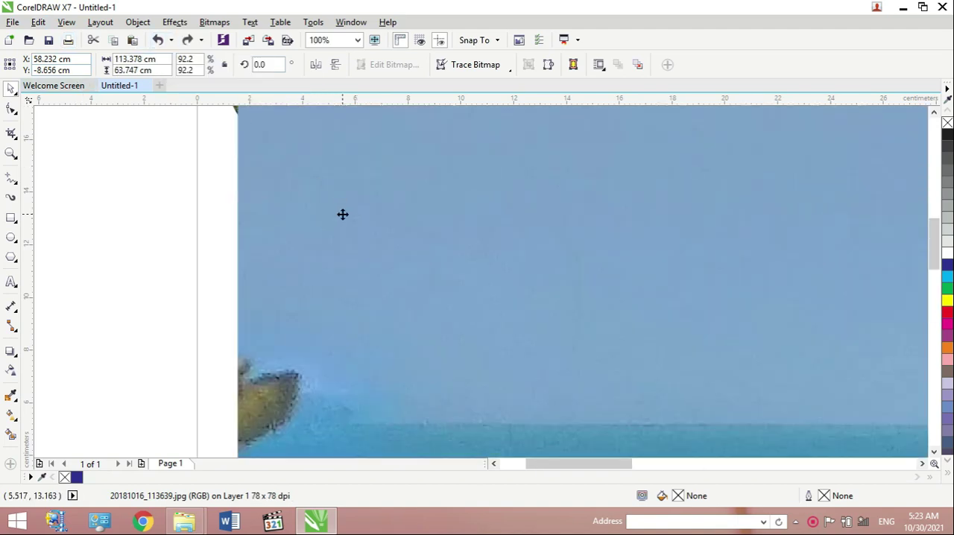
- Scale the imported photo down proportionally by 50% to about 56.7 by 31.9 cm
scroll(343, 214, "down", 2)
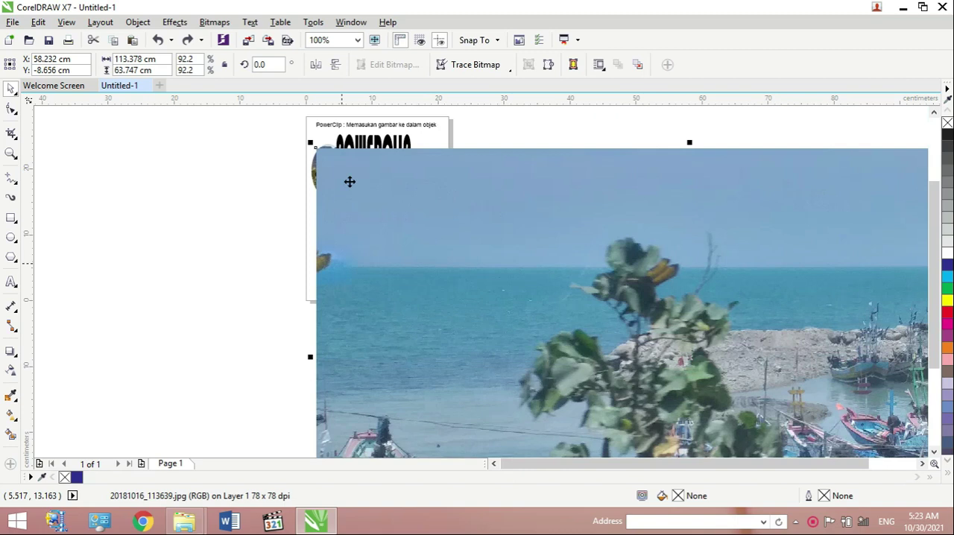
left_click_drag(311, 147, 683, 354)
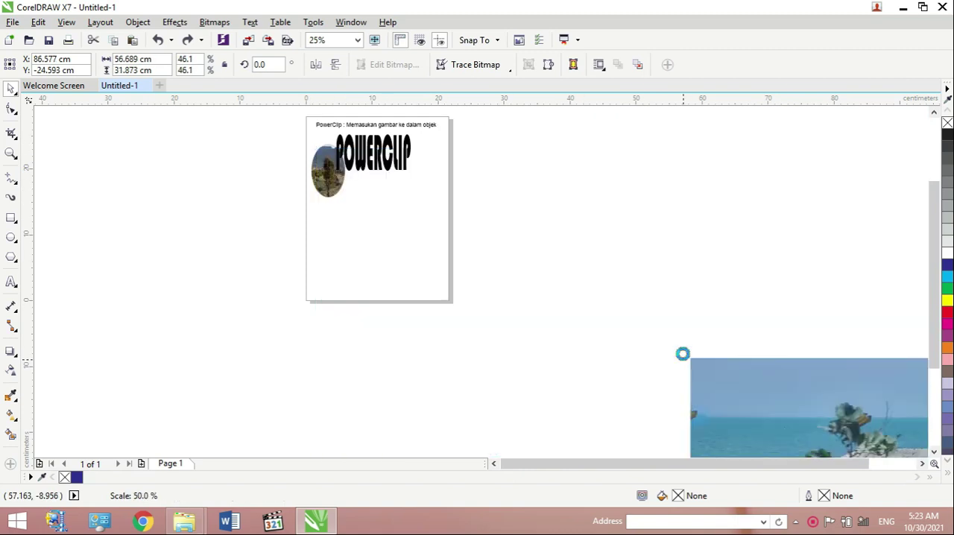
- Move the imported photo and the POWERCLIP text beside the page and scale the photo down to about 15.5 by 8.7 cm
left_click_drag(737, 400, 447, 204)
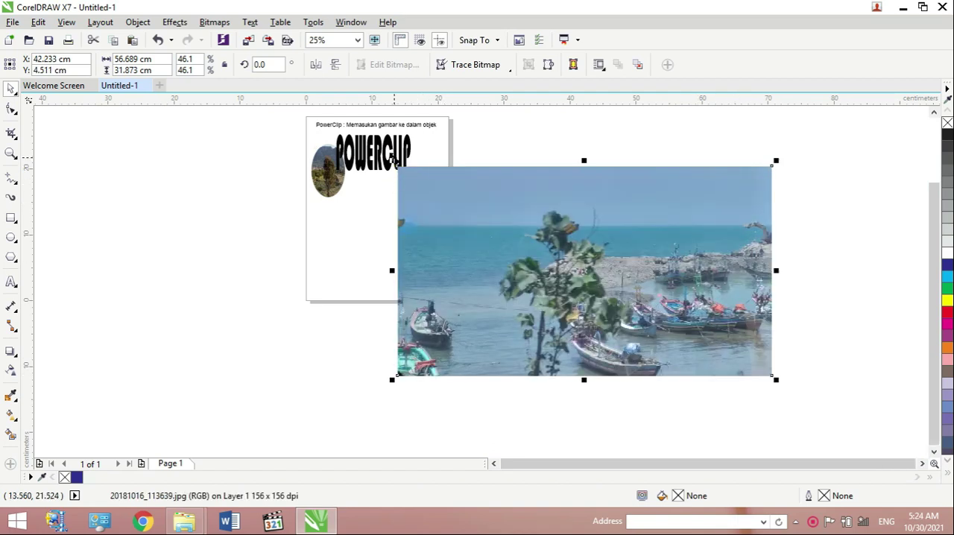
left_click_drag(545, 237, 553, 239)
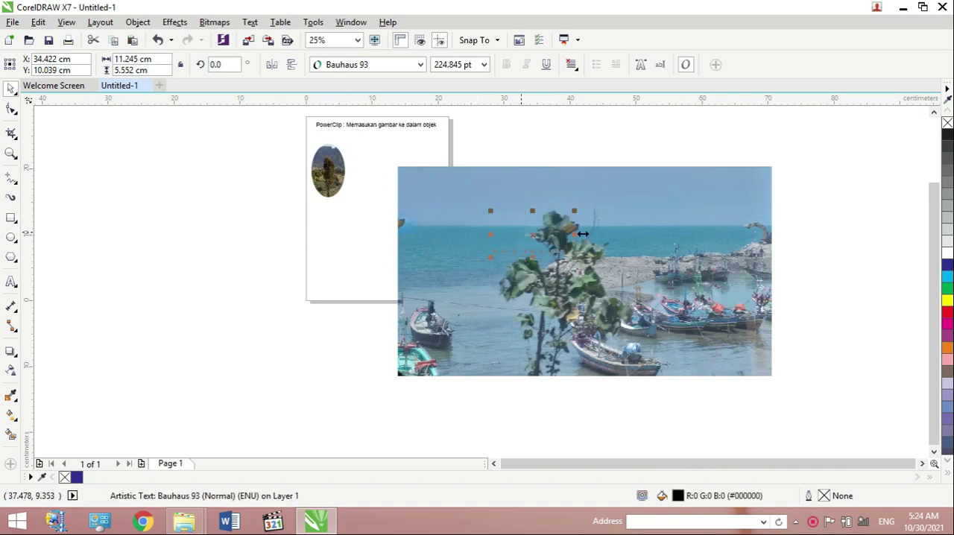
left_click_drag(393, 162, 666, 232)
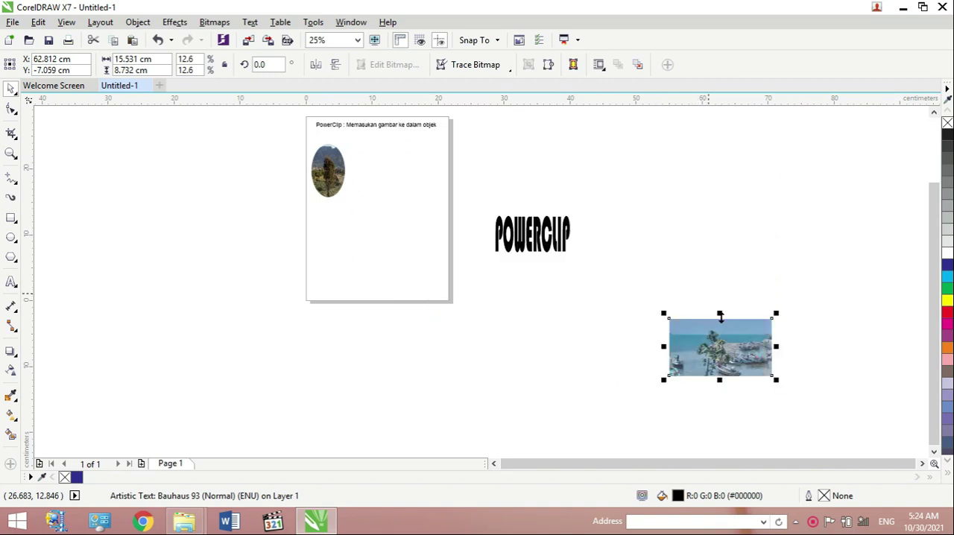
- Place the photo on the page below the ellipse and the POWERCLIP text above the photo, beside the ellipse
left_click_drag(728, 340, 392, 222)
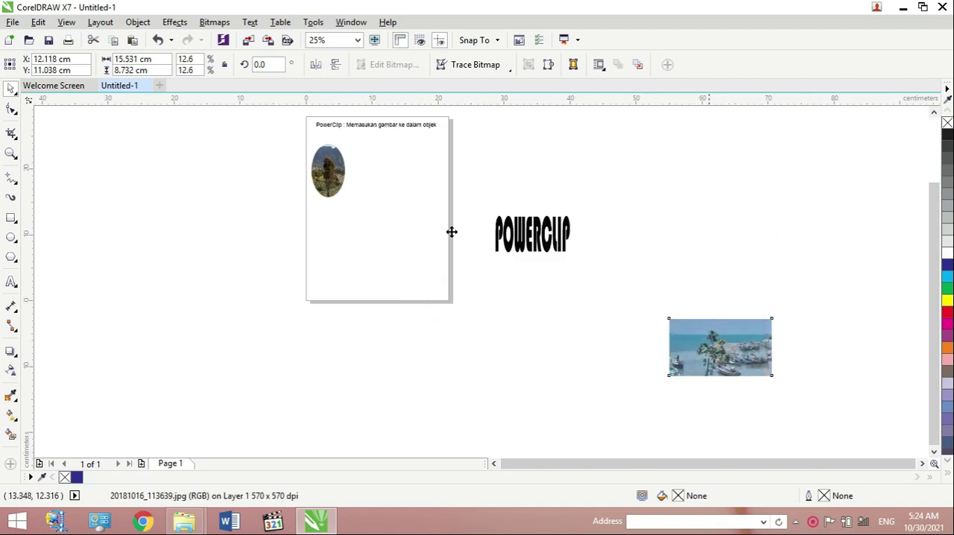
left_click(535, 242)
left_click_drag(536, 245, 412, 178)
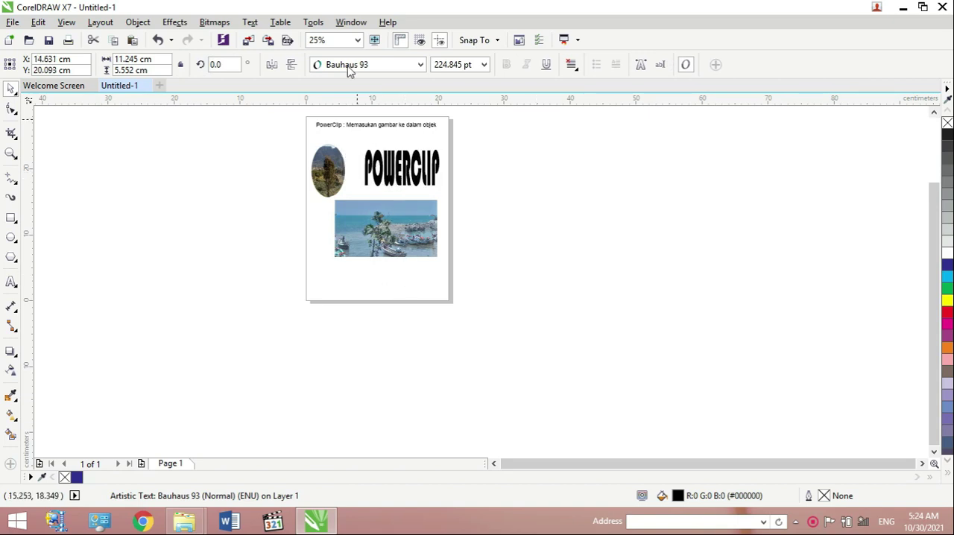
key("Escape")
- PowerClip the harbour photo inside the POWERCLIP text with Place Inside Frame
left_click(359, 41)
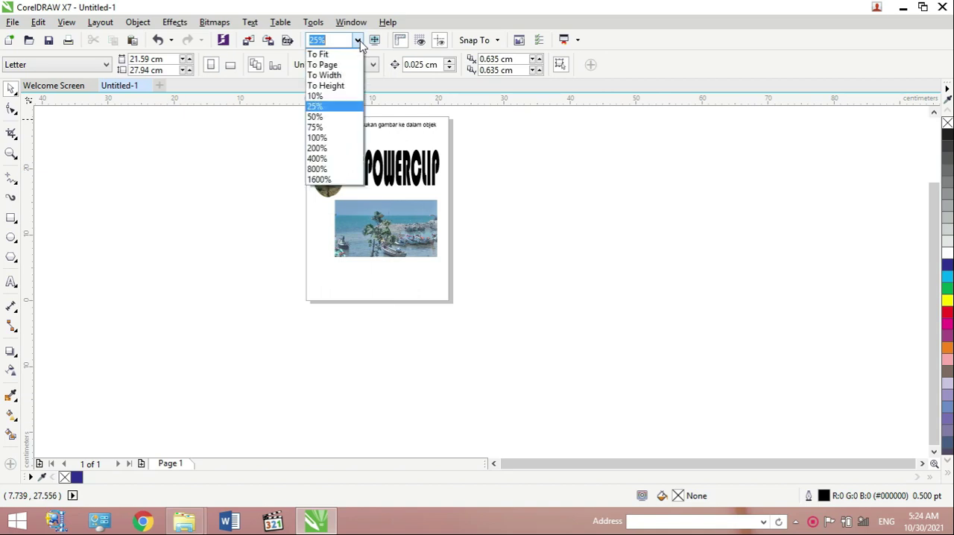
left_click(335, 140)
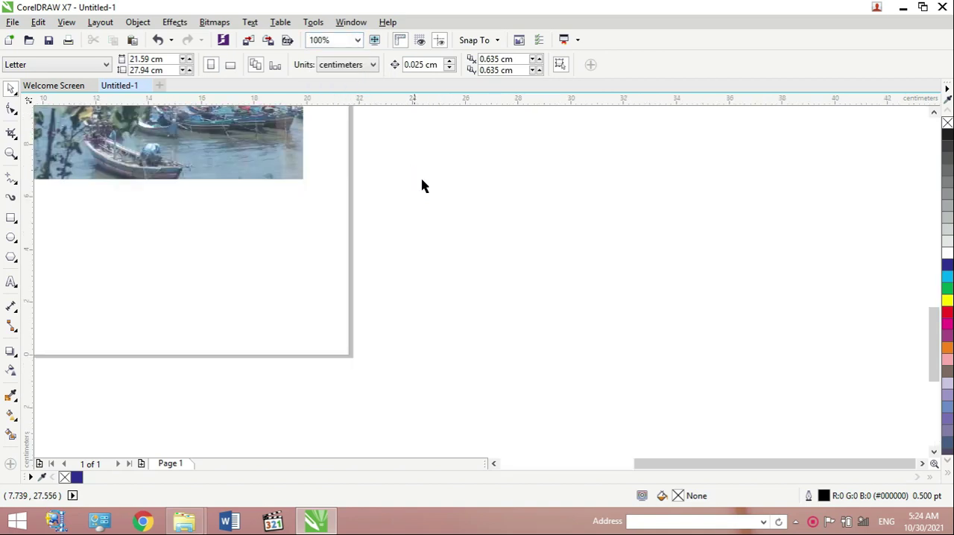
left_click_drag(667, 465, 606, 463)
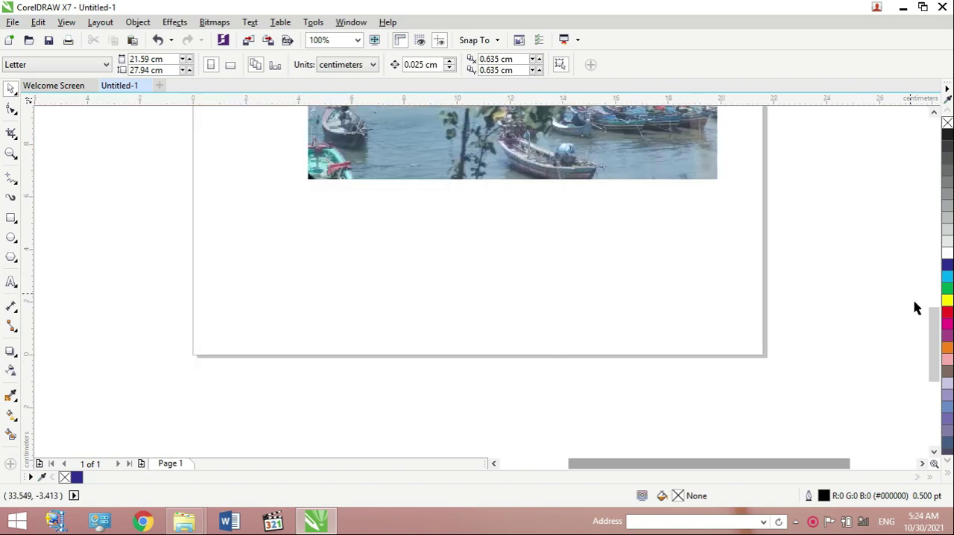
left_click_drag(930, 315, 926, 261)
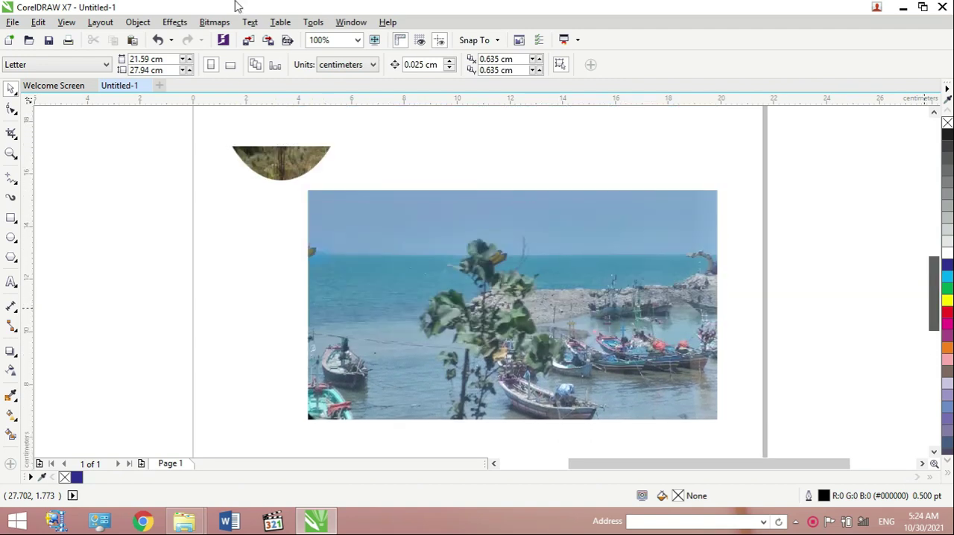
left_click(547, 250)
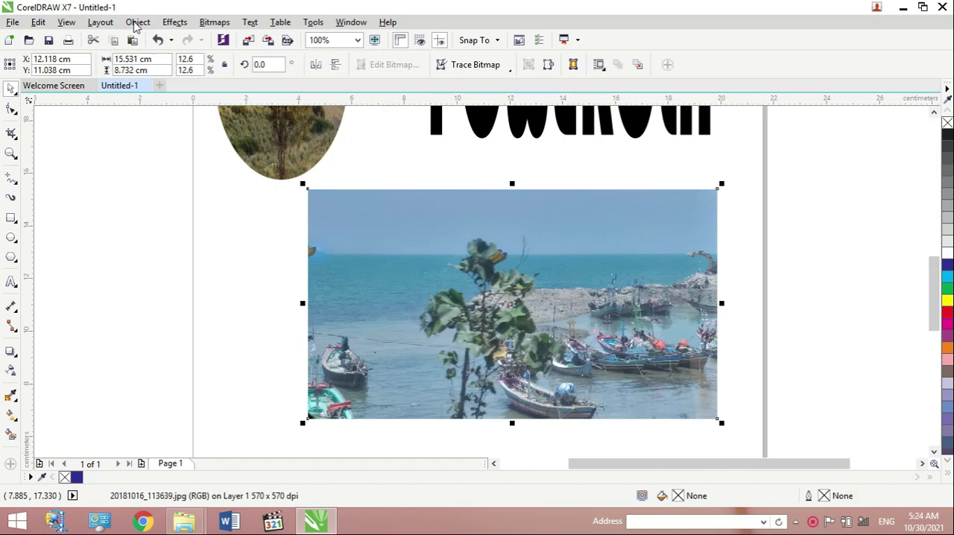
left_click(136, 22)
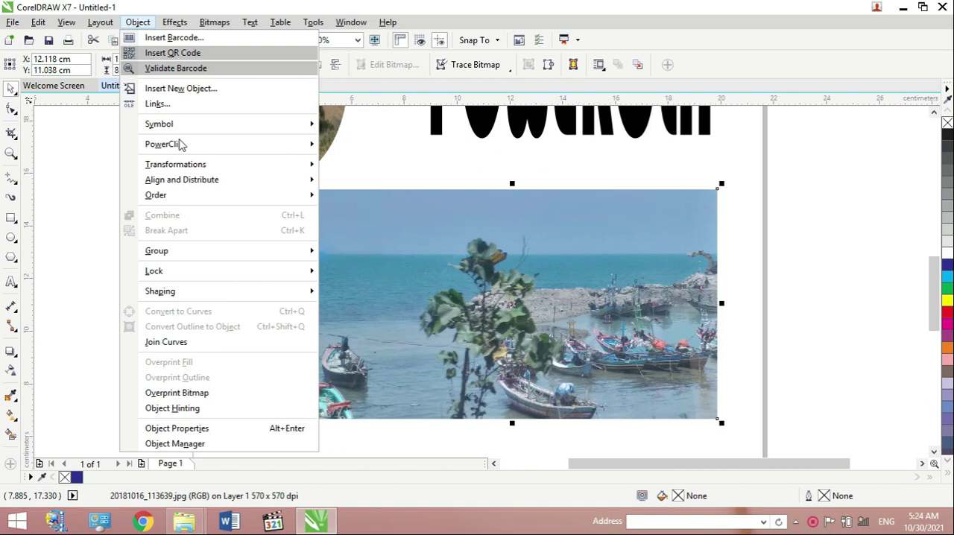
mouse_move(179, 147)
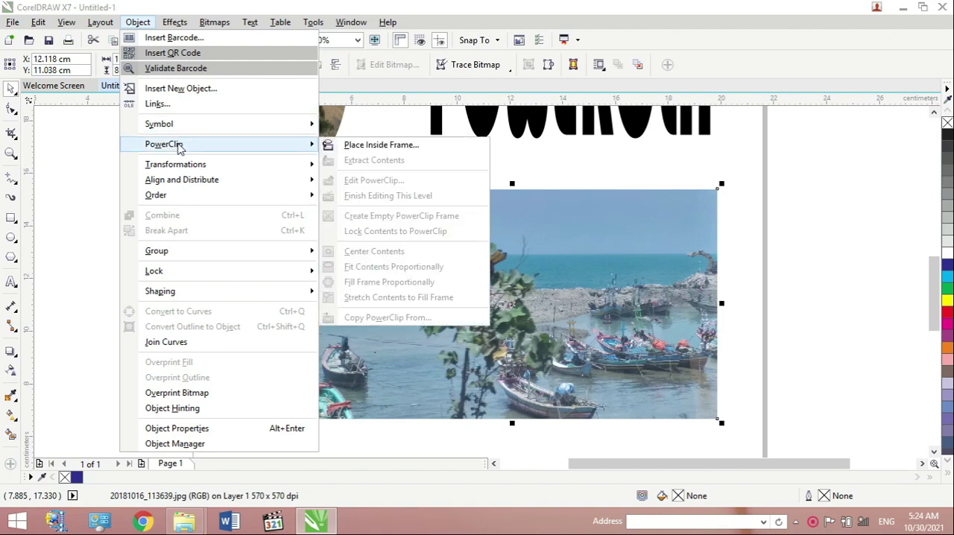
left_click(370, 153)
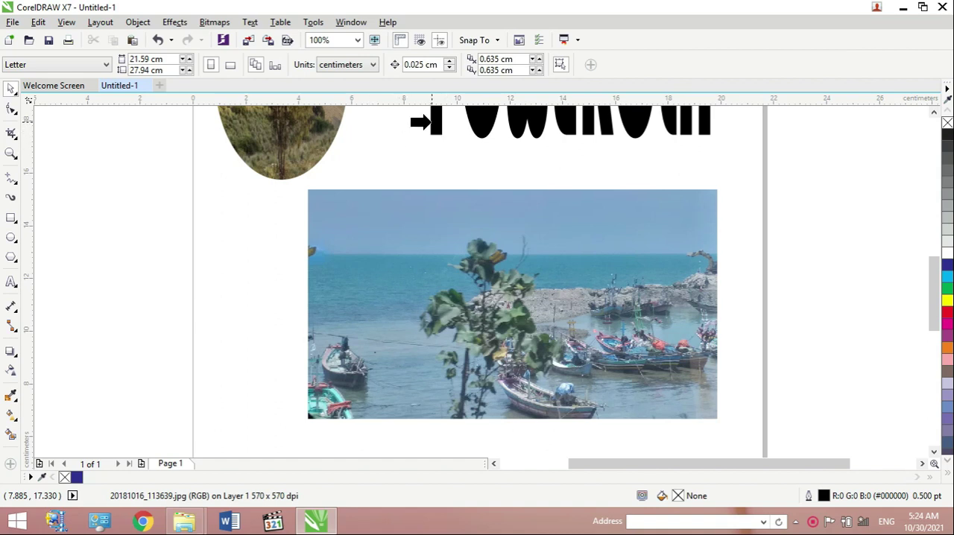
left_click(430, 122)
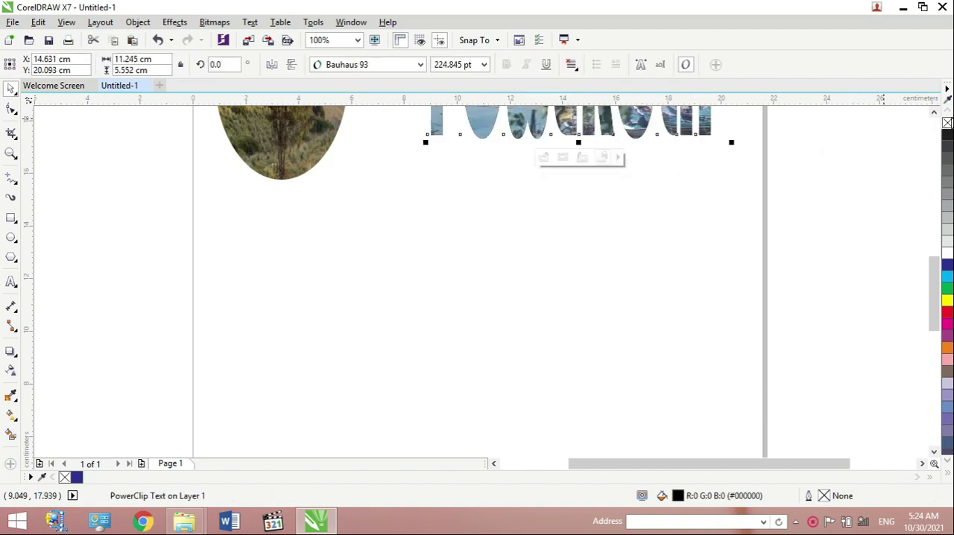
- Widen the picture-filled POWERCLIP text toward the ellipse to about 12.5 cm
left_click(937, 115)
left_click(937, 115)
left_click(937, 115)
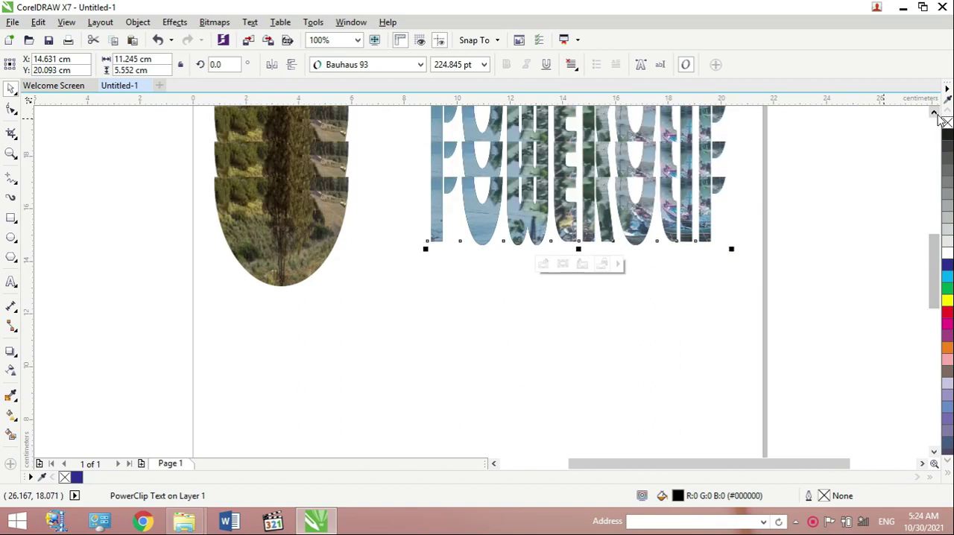
left_click(934, 114)
left_click(934, 113)
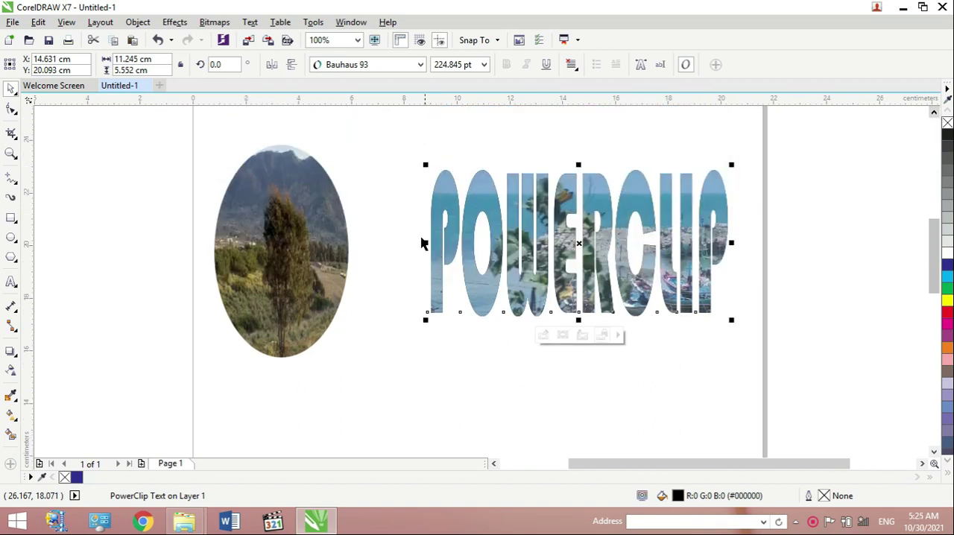
left_click_drag(424, 242, 392, 240)
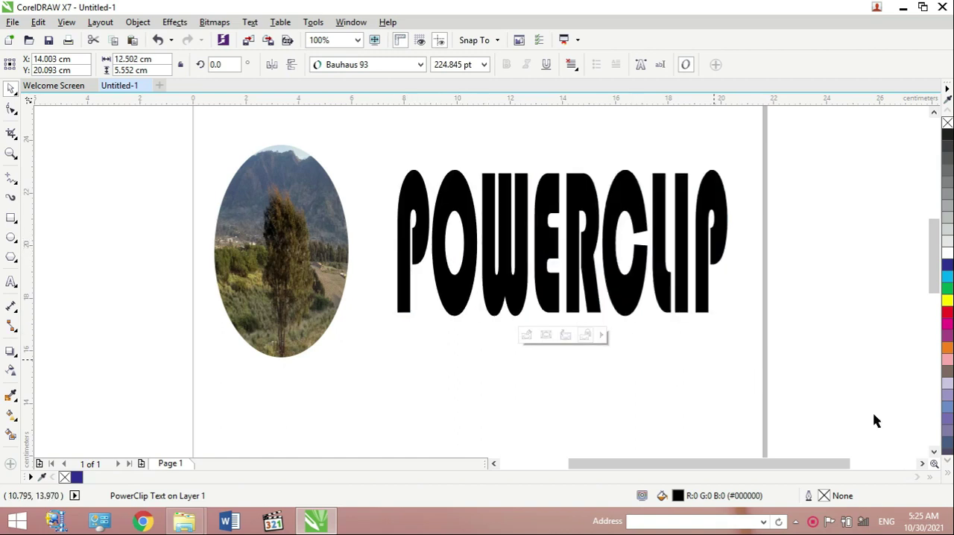
- Draw a six-sided polygon about 5.82 by 5.85 cm in the empty page area below the ellipse and text
left_click(933, 452)
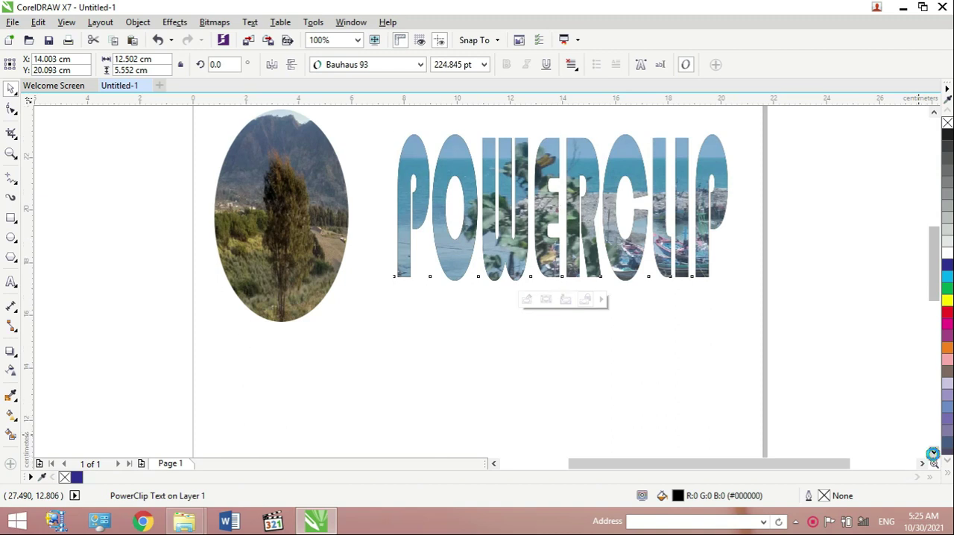
left_click(933, 453)
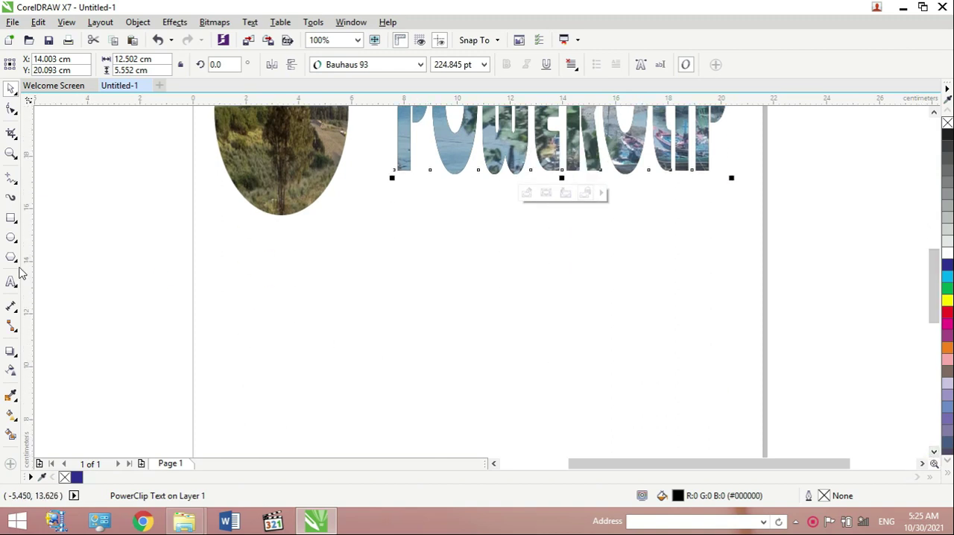
left_click(19, 268)
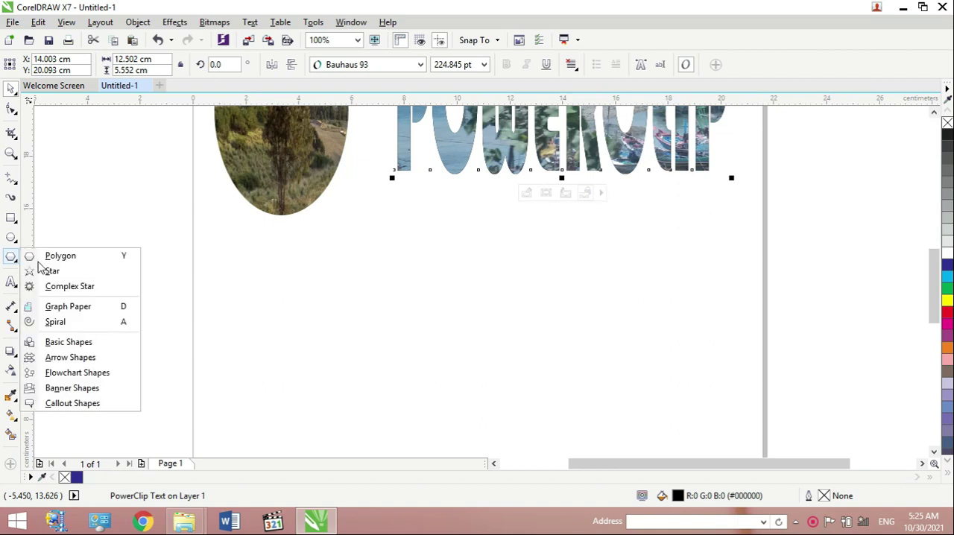
left_click(45, 261)
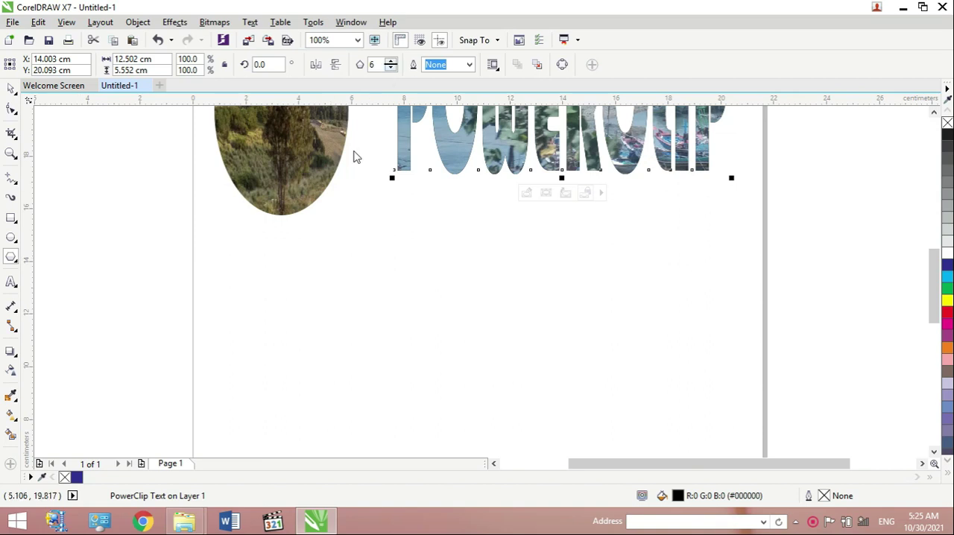
mouse_move(309, 256)
left_mouse_down()
mouse_move(418, 364)
mouse_move(485, 405)
left_mouse_up()
left_click_drag(396, 249, 395, 242)
left_click(422, 309)
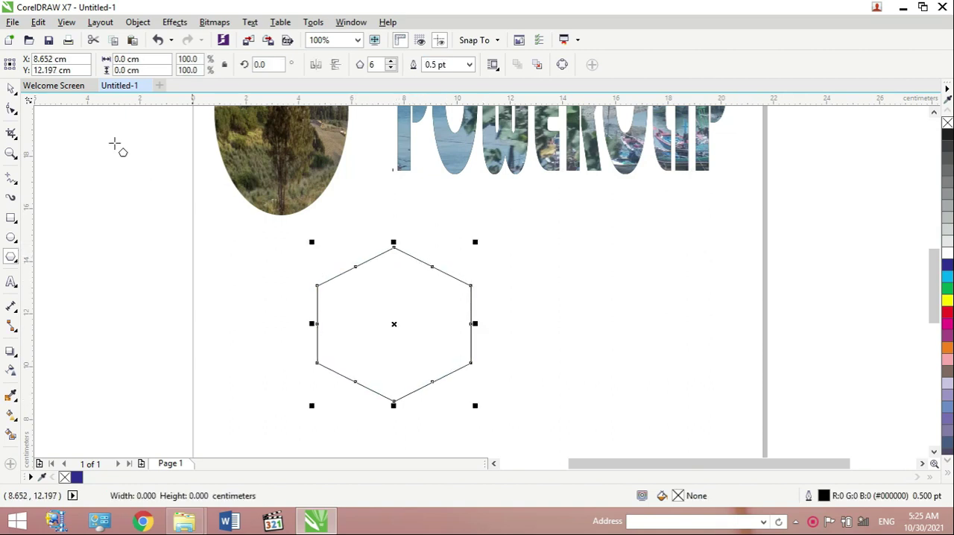
- Move the hexagon directly below the ellipse and duplicate it five times
left_click(11, 88)
left_click(369, 317)
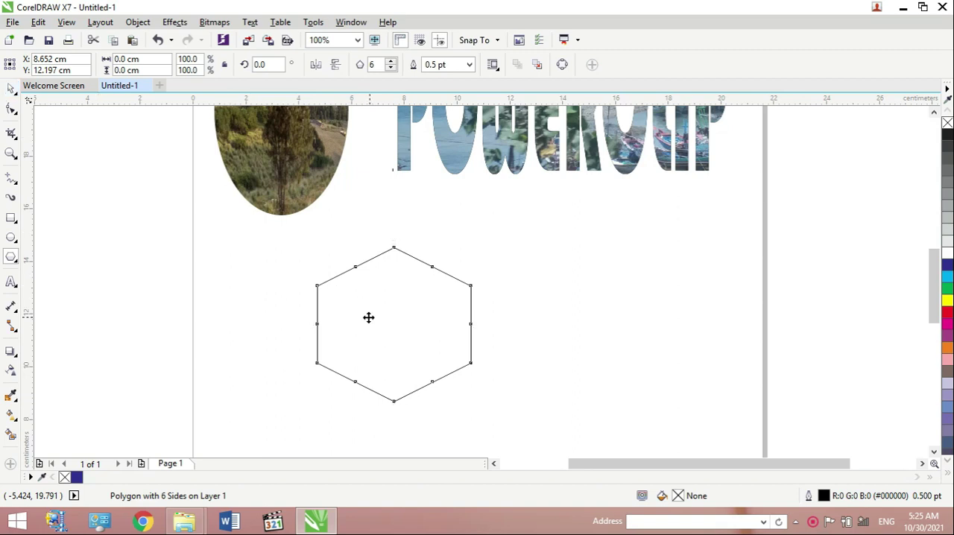
left_click_drag(281, 303, 276, 305)
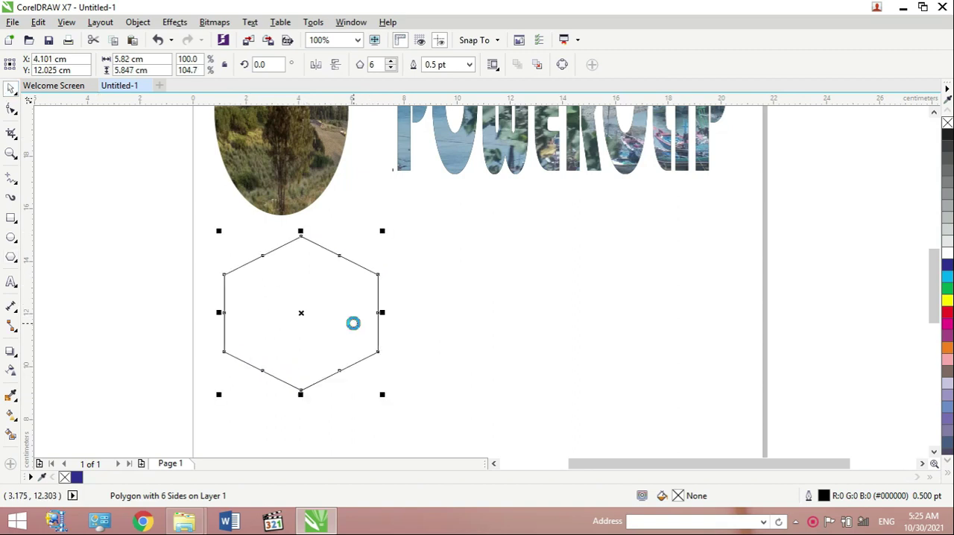
key("ctrl+d")
key("ctrl+d")
key("ctrl+d")
key("ctrl+d")
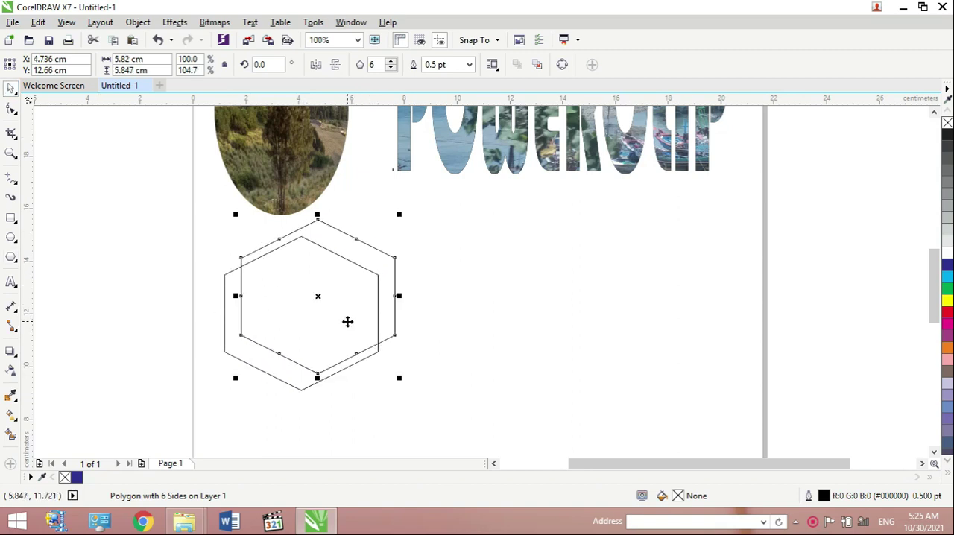
key("ctrl+d")
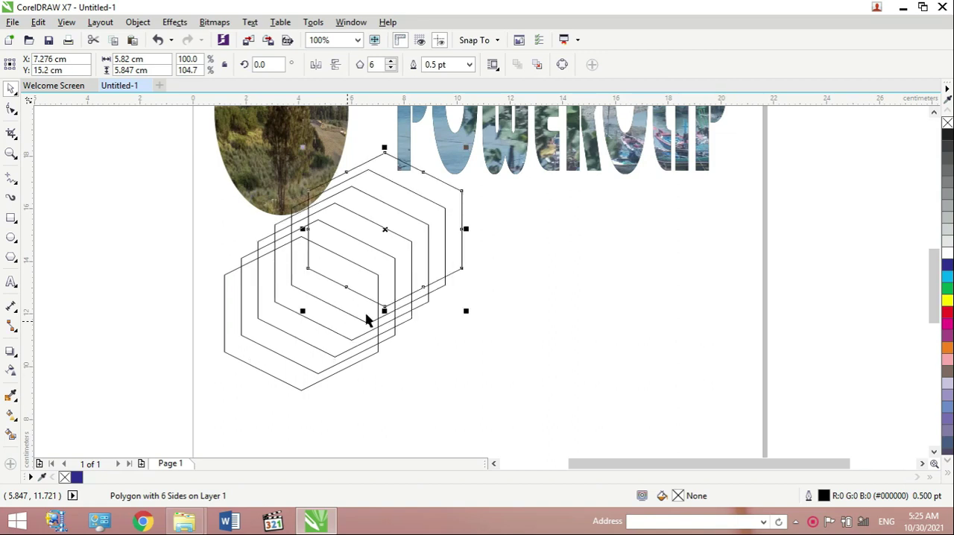
- Arrange four hexagon copies in a honeycomb, one beside the original and three in a second row beneath
left_click(934, 451)
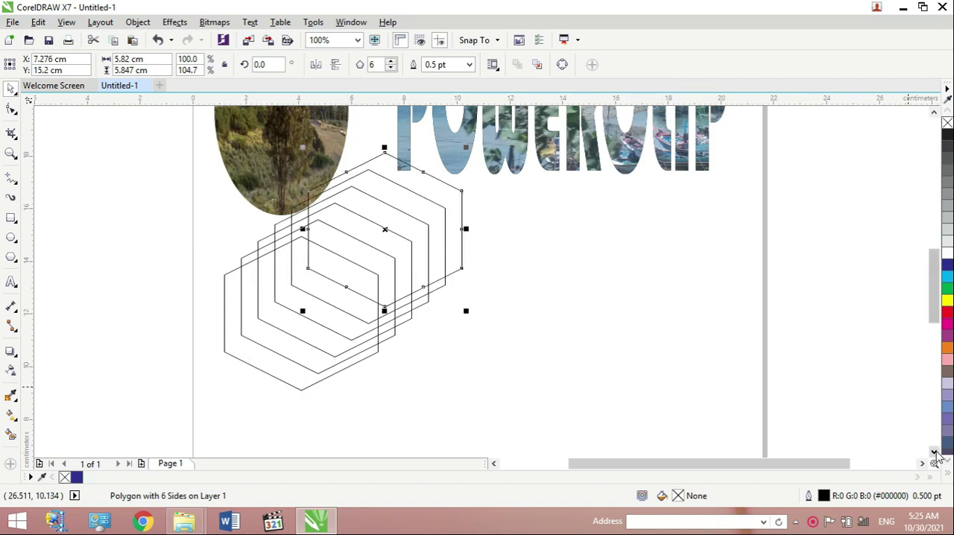
left_click_drag(440, 134, 521, 211)
left_click_drag(441, 171, 454, 332)
left_click(429, 177)
left_click_drag(429, 178, 603, 320)
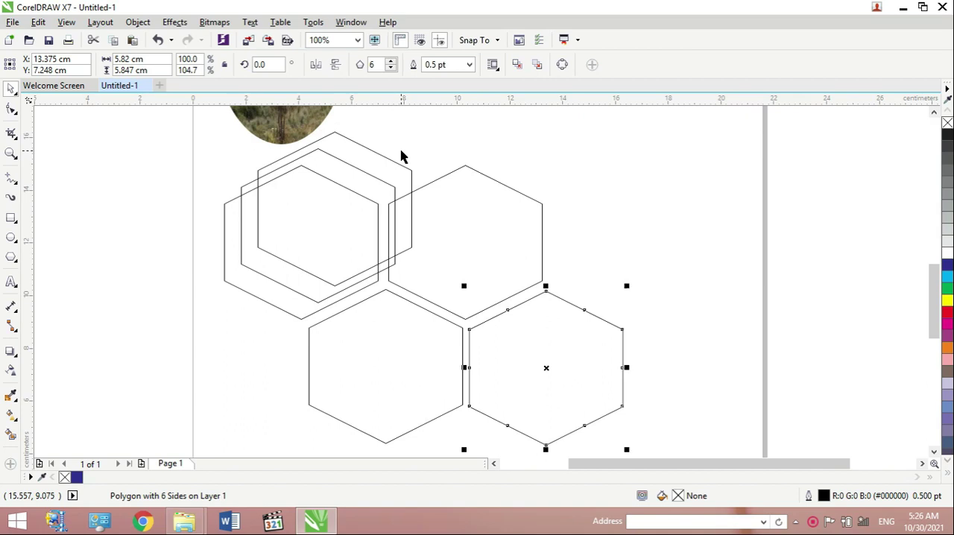
left_click_drag(377, 158, 268, 318)
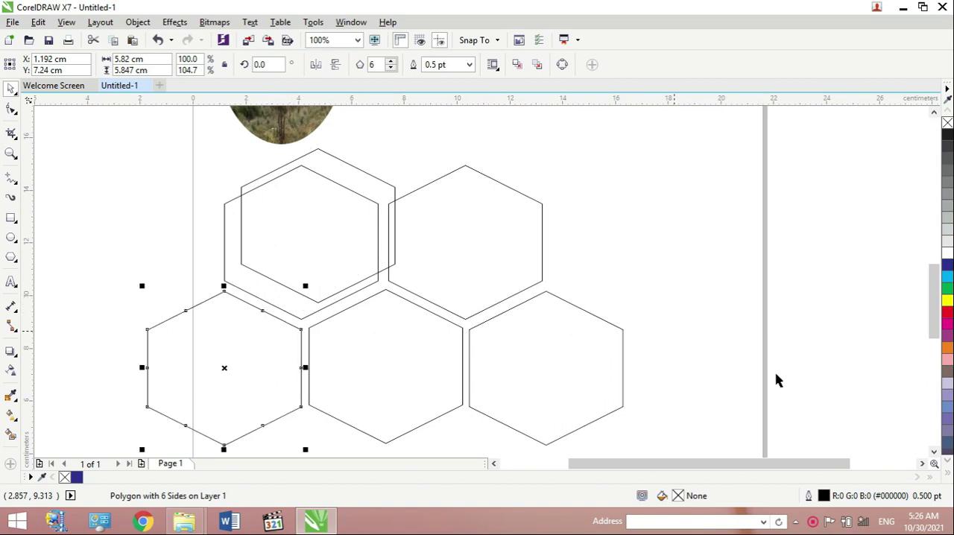
- Start a third honeycomb row with the remaining hexagon copy and add a seventh hexagon beside it
left_click(934, 451)
left_click(934, 451)
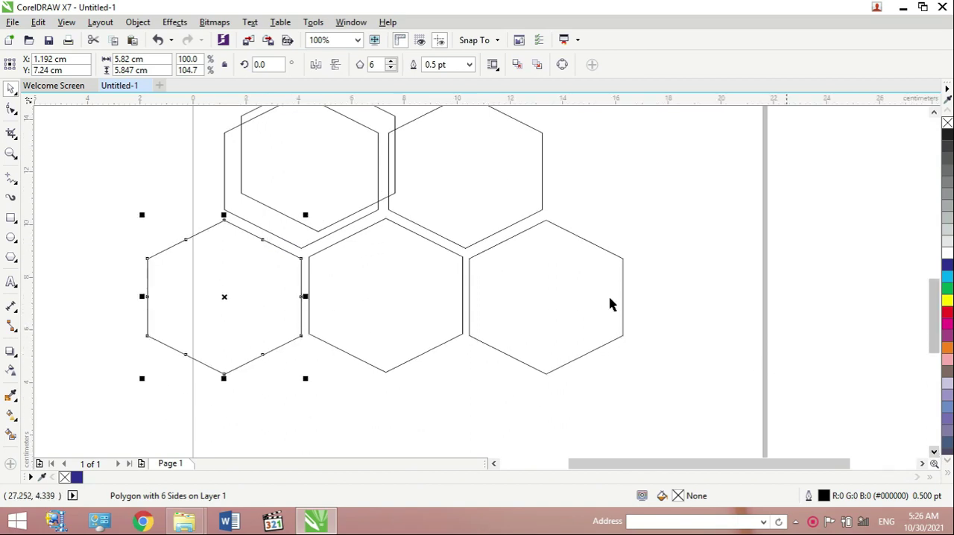
left_click_drag(380, 202, 356, 363)
left_click_drag(476, 395, 498, 377)
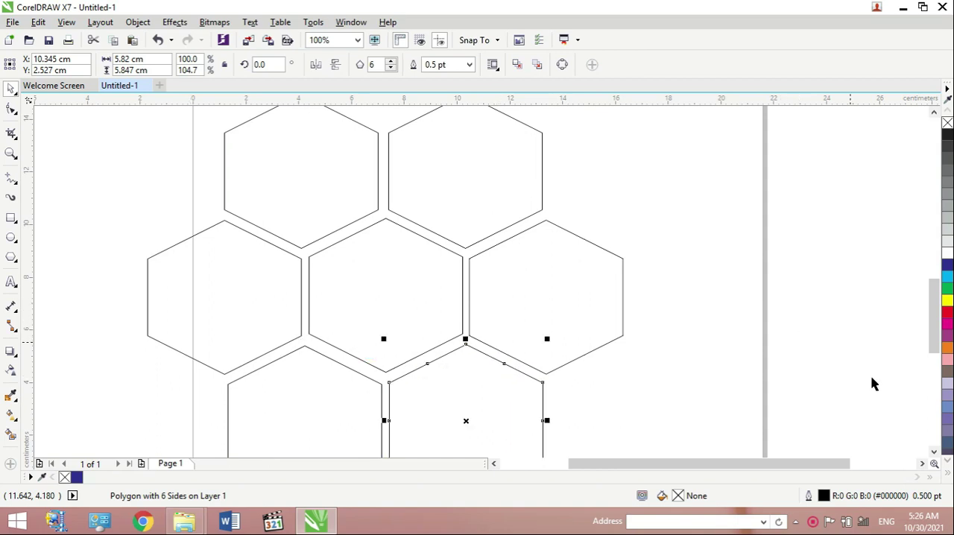
- Select all seven honeycomb hexagons and group them
left_click(932, 453)
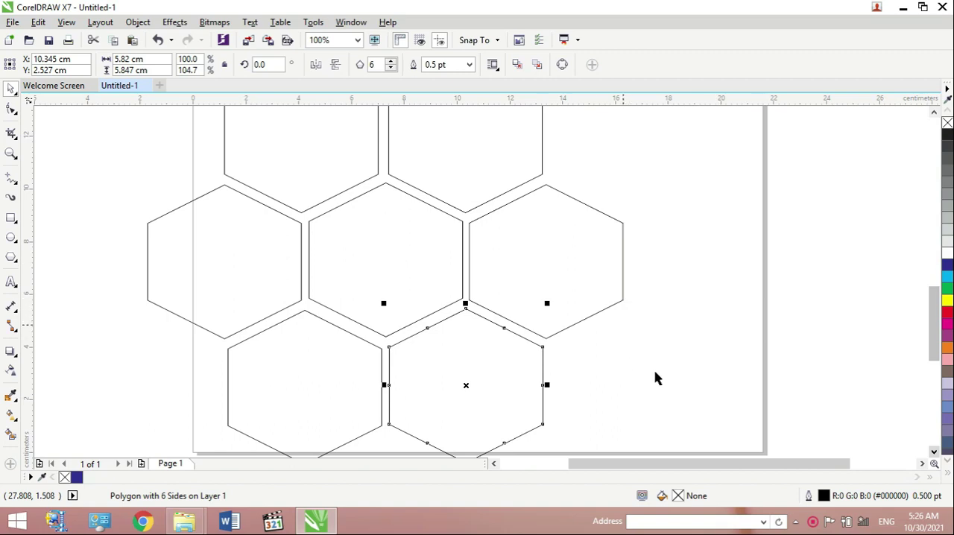
left_click(934, 111)
left_click(934, 112)
left_click(934, 112)
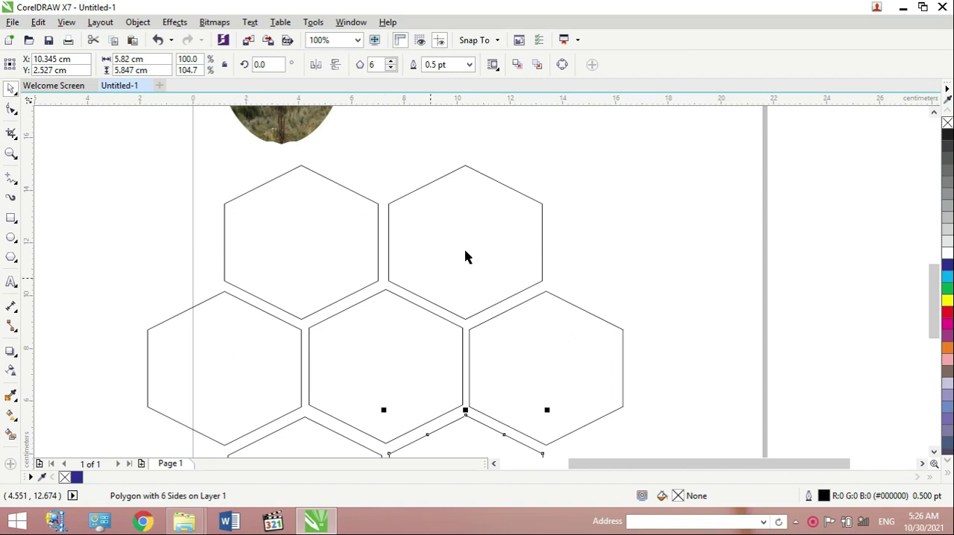
left_click_drag(79, 153, 673, 430)
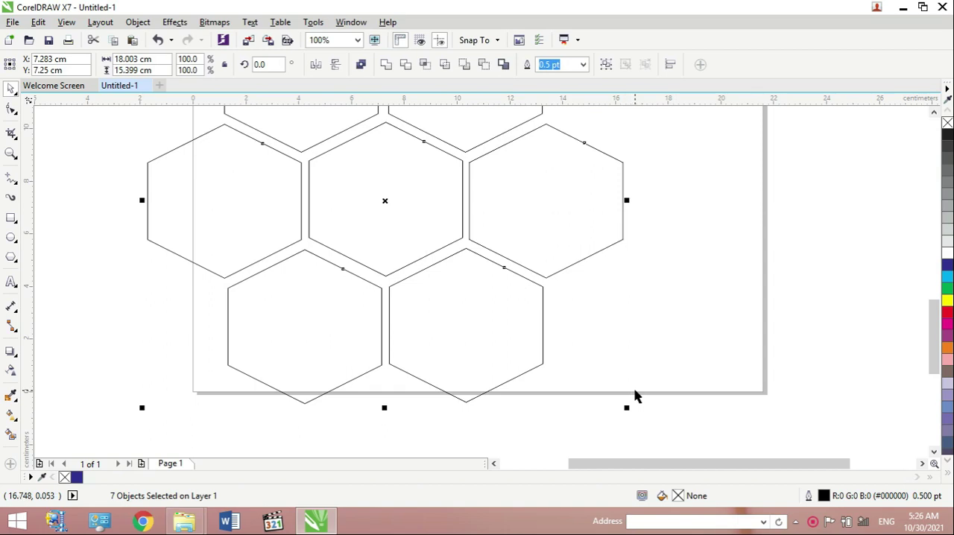
key("ctrl+g")
left_click(603, 214)
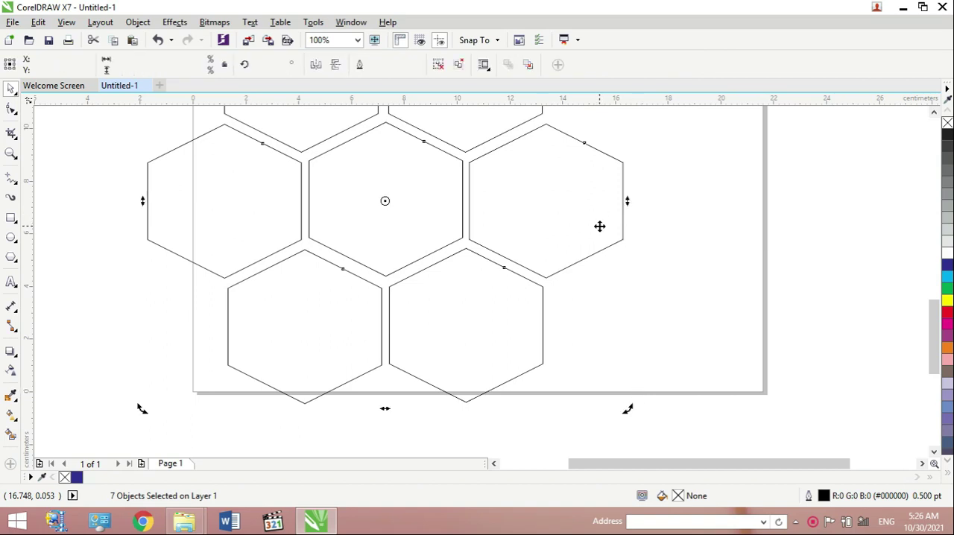
- Scale the grouped honeycomb down to about 11.8 × 10.1 cm and position it on the page beneath the ellipse
left_click(641, 222)
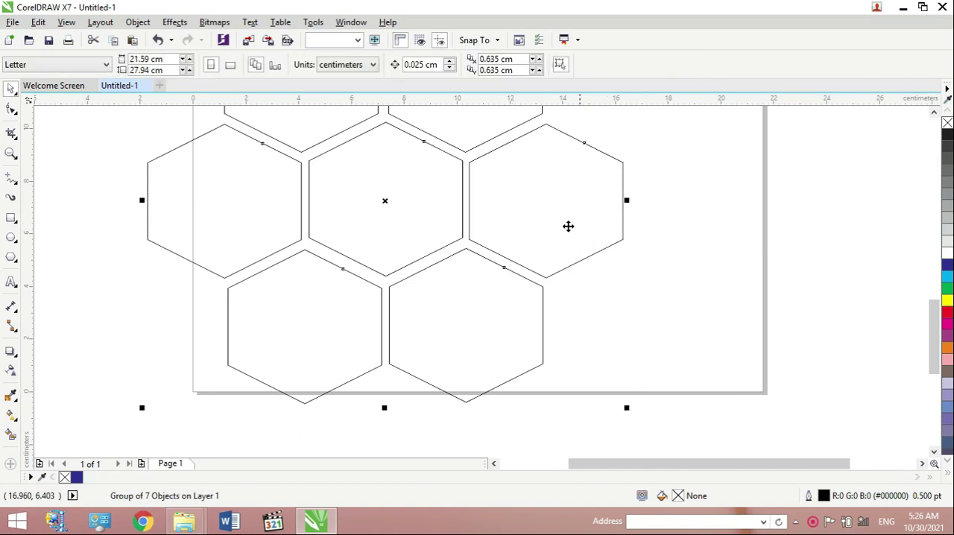
left_click_drag(626, 408, 477, 269)
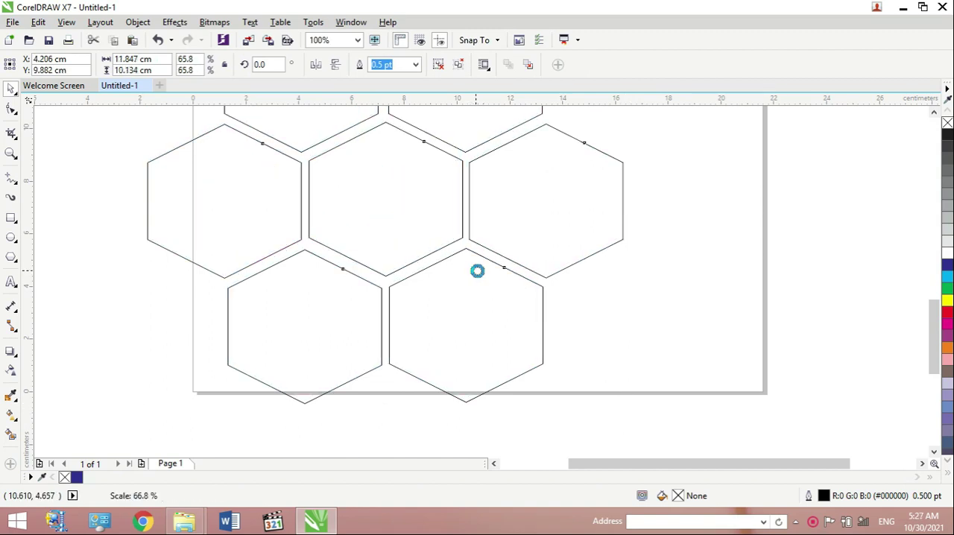
left_click_drag(931, 314, 930, 282)
left_click(408, 269)
left_click_drag(345, 263, 410, 269)
left_click(552, 226)
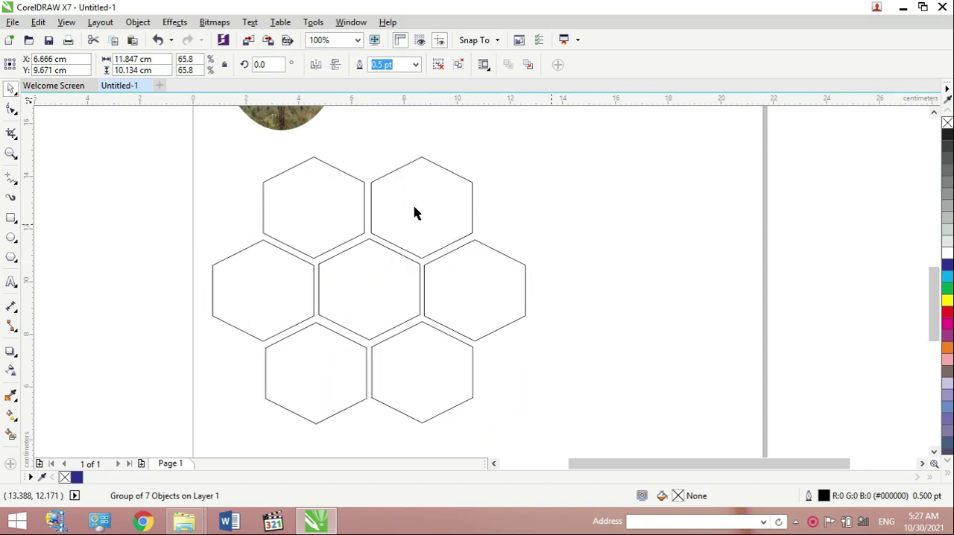
- Import the photo 20181017_061504 from the Pictures folder and place it beside the honeycomb
left_click(16, 22)
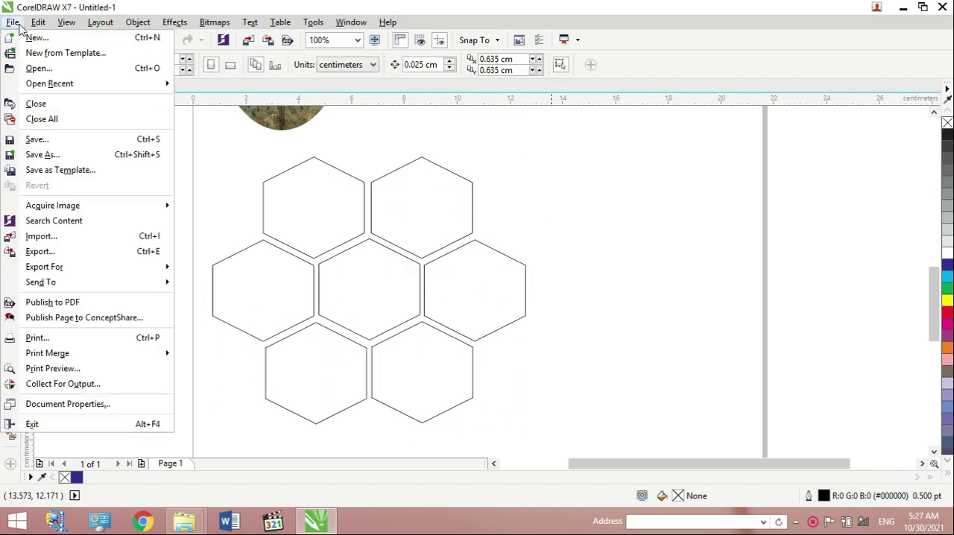
left_click(41, 237)
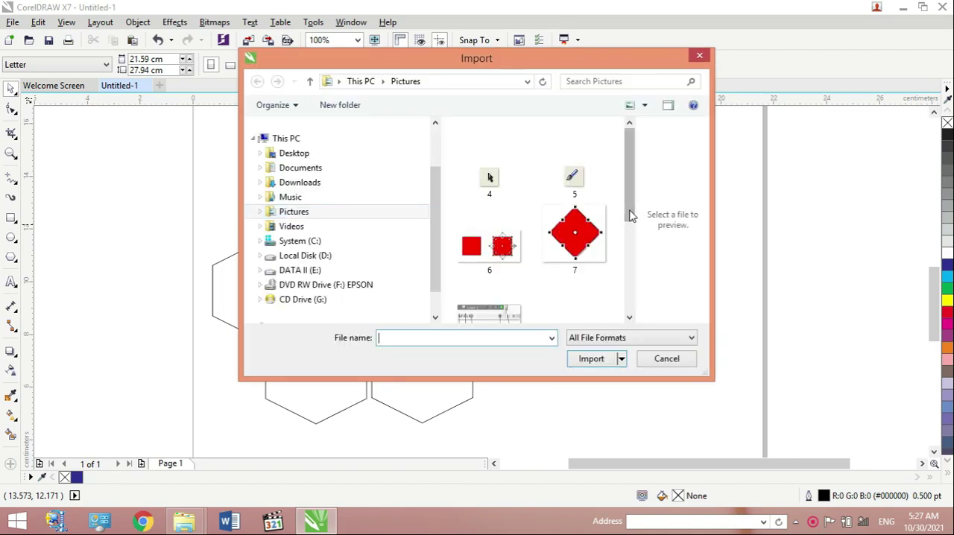
left_click_drag(632, 227, 629, 287)
left_click(590, 302)
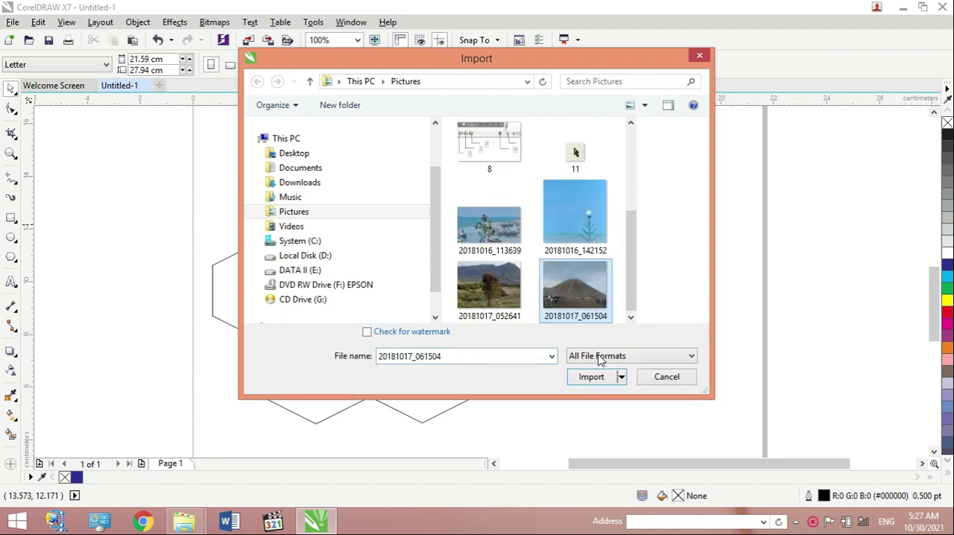
left_click(591, 378)
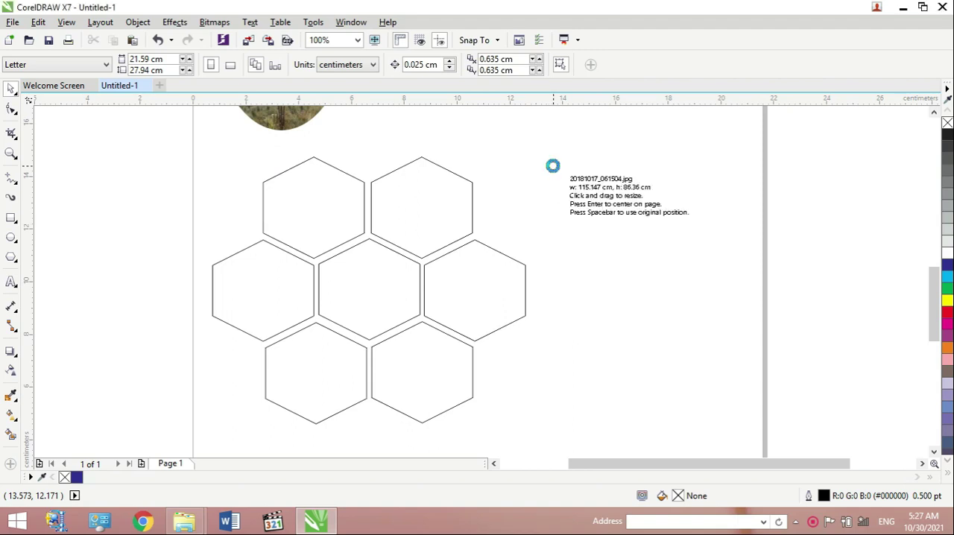
left_click(549, 167)
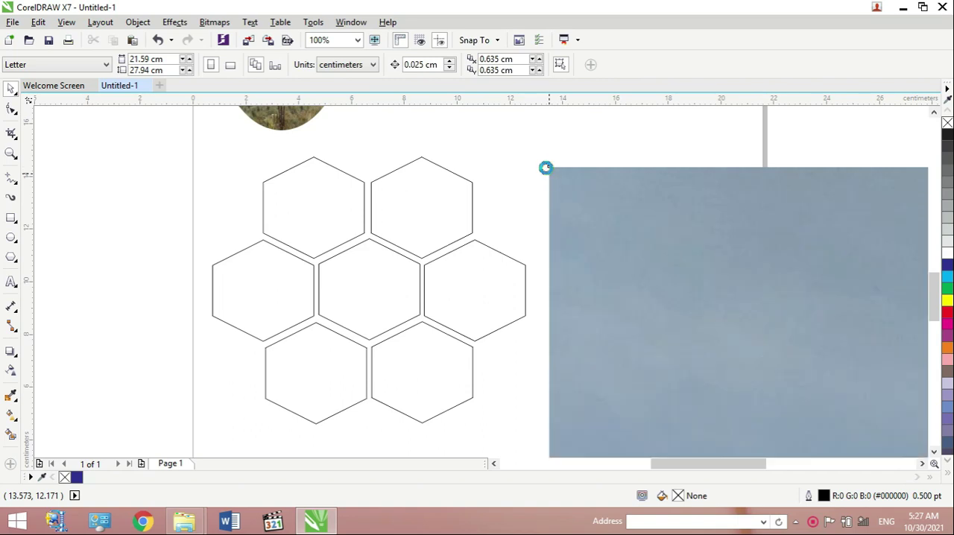
- Shrink the imported photo to about 93.8 × 70.4 cm and move it over the honeycomb
left_click_drag(760, 358, 769, 361)
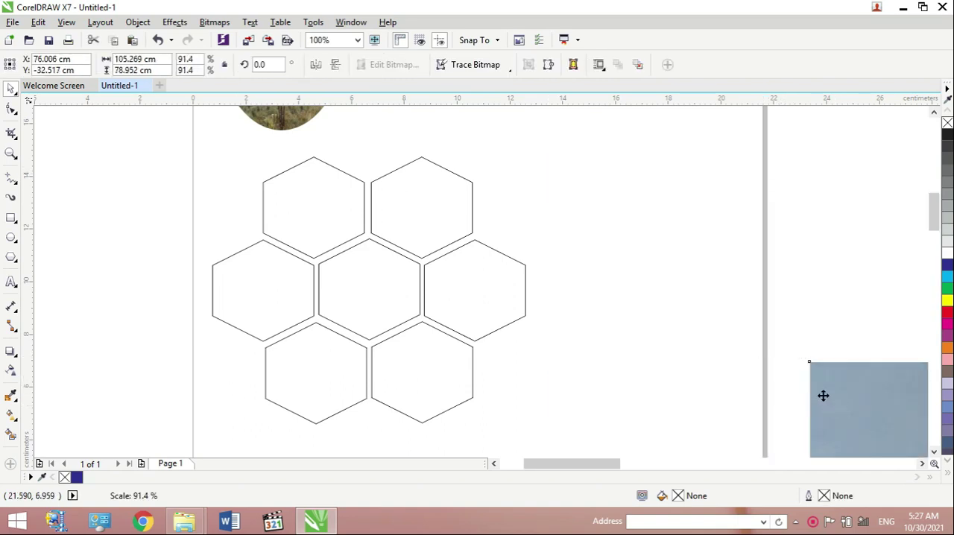
left_click_drag(444, 216, 420, 207)
left_click_drag(377, 182, 366, 176)
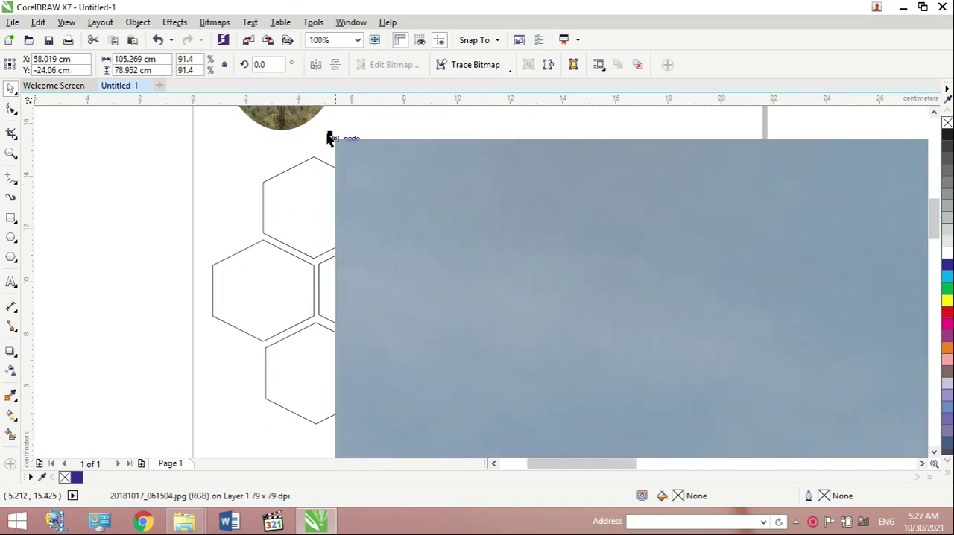
left_click_drag(333, 141, 632, 341)
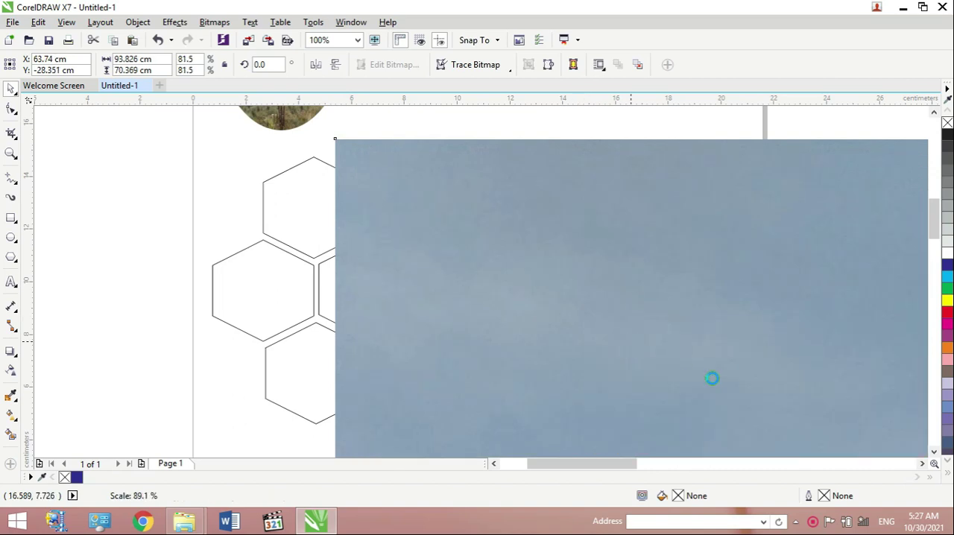
left_click_drag(461, 247, 345, 157)
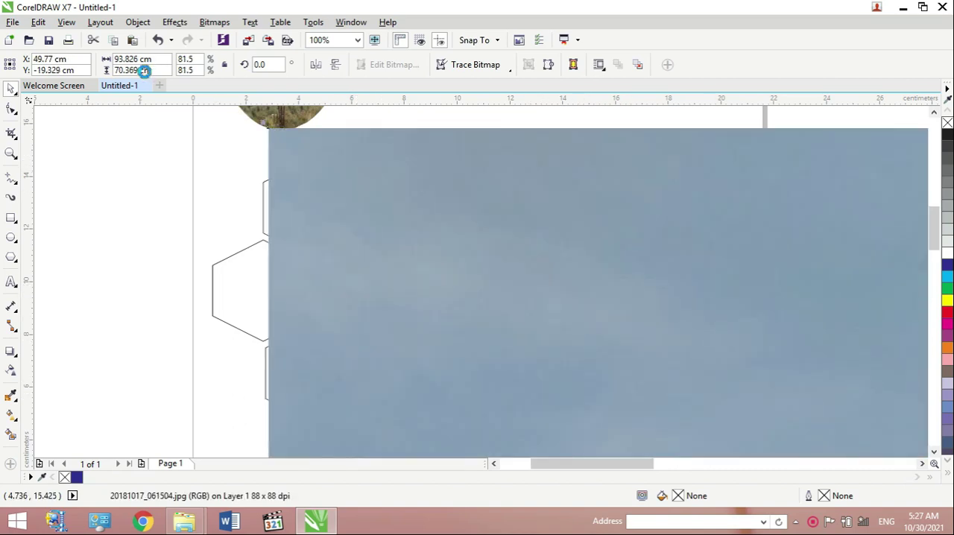
- Set the mountain photo's width and height to 20 cm each
left_click(116, 59)
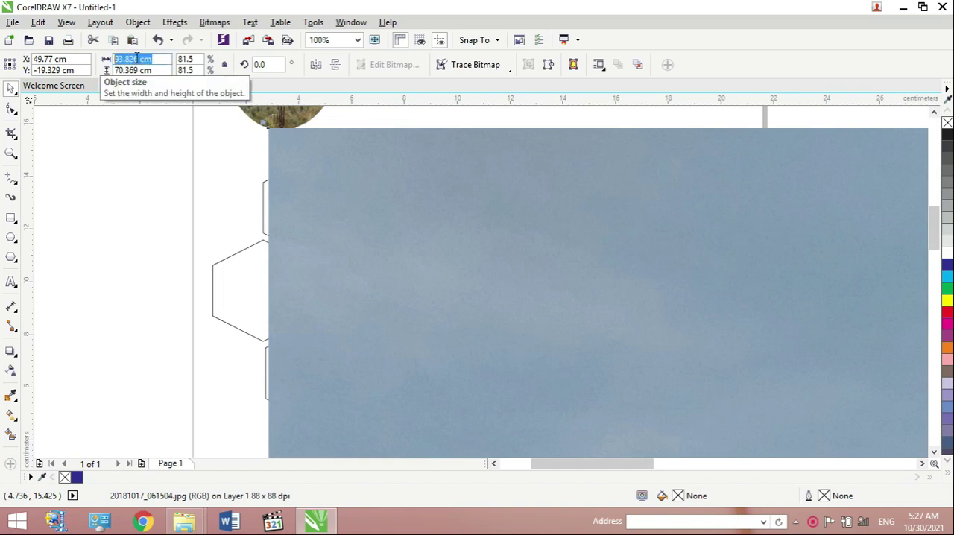
type("1")
left_click(144, 70)
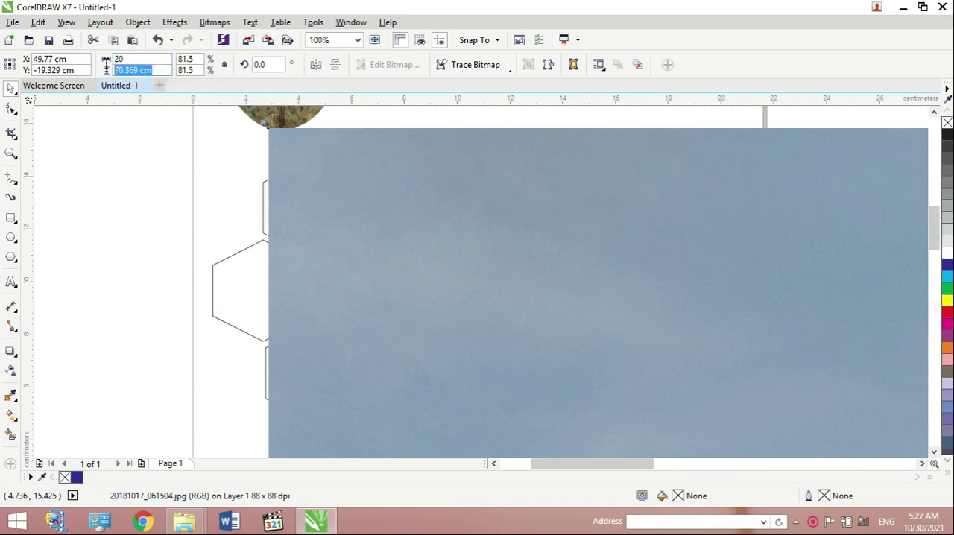
type("2")
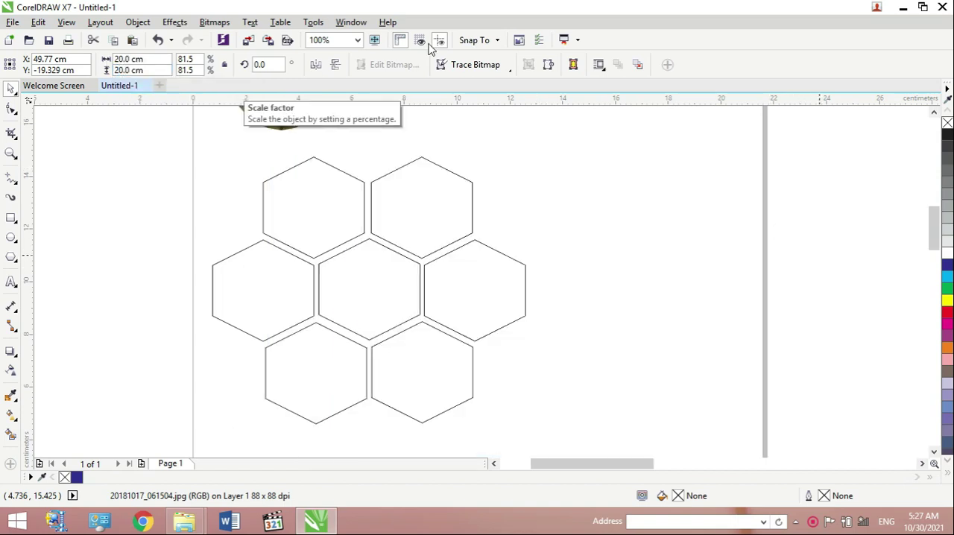
- Move the resized mountain photo to the page's lower-right corner
left_click(357, 42)
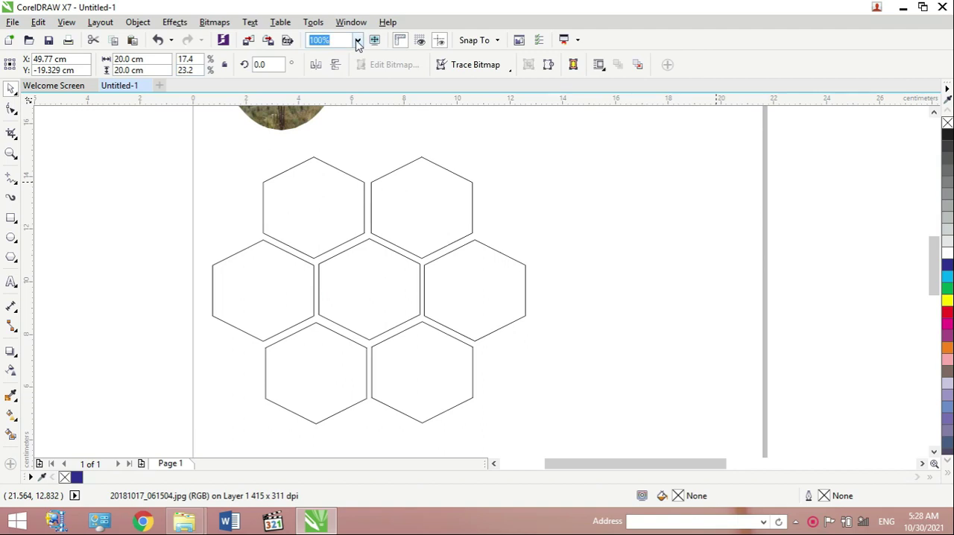
left_click(358, 41)
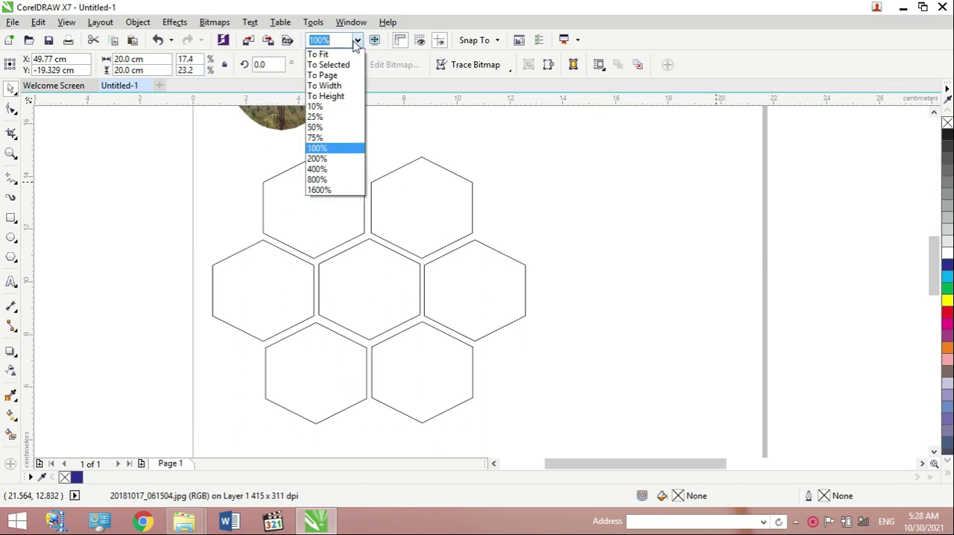
left_click(331, 130)
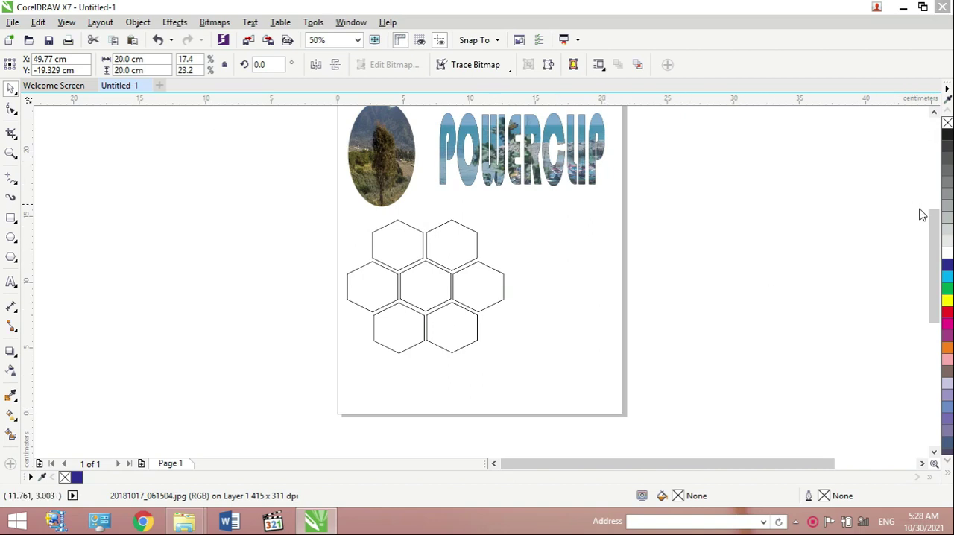
left_click_drag(930, 227, 921, 311)
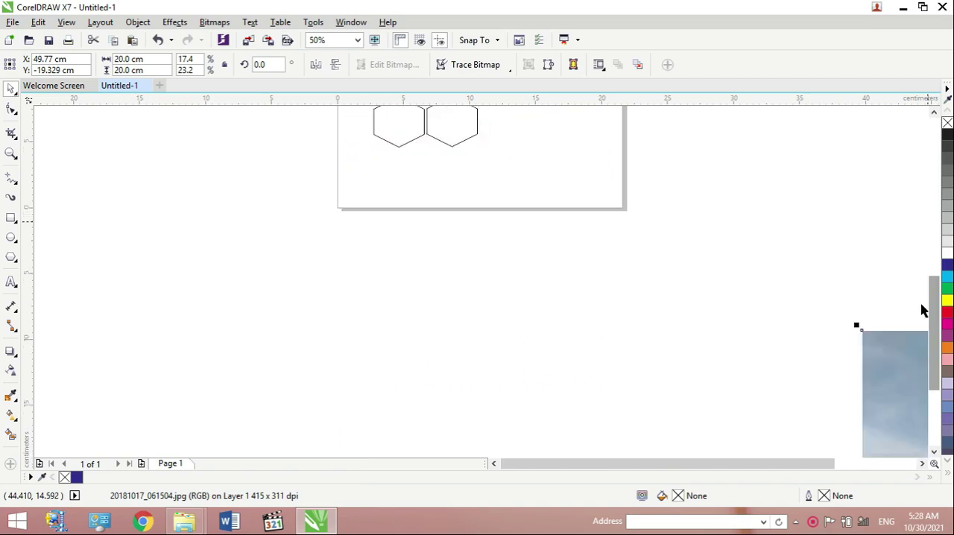
left_click_drag(907, 351, 538, 134)
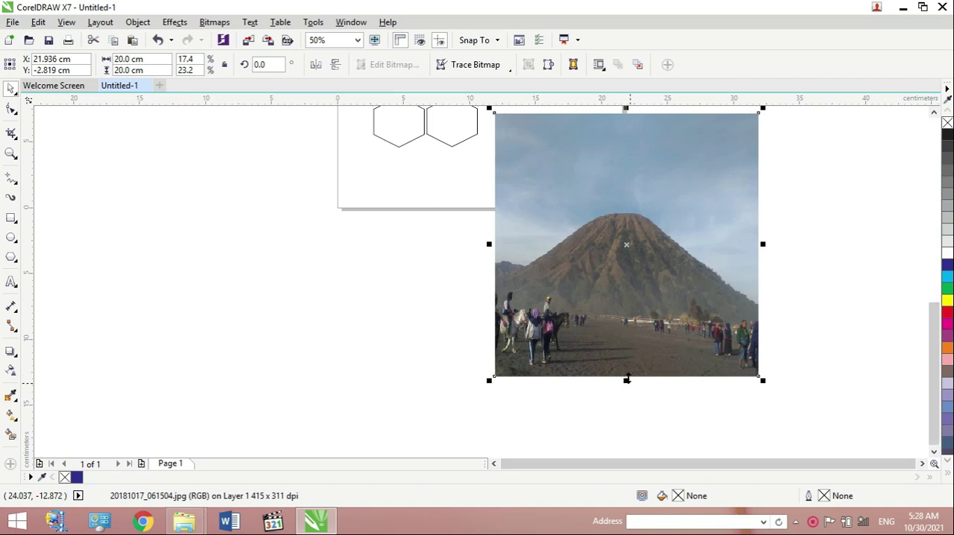
- Reduce the mountain photo's height to about 14 cm and move it directly beside the honeycomb
left_click_drag(868, 297, 917, 300)
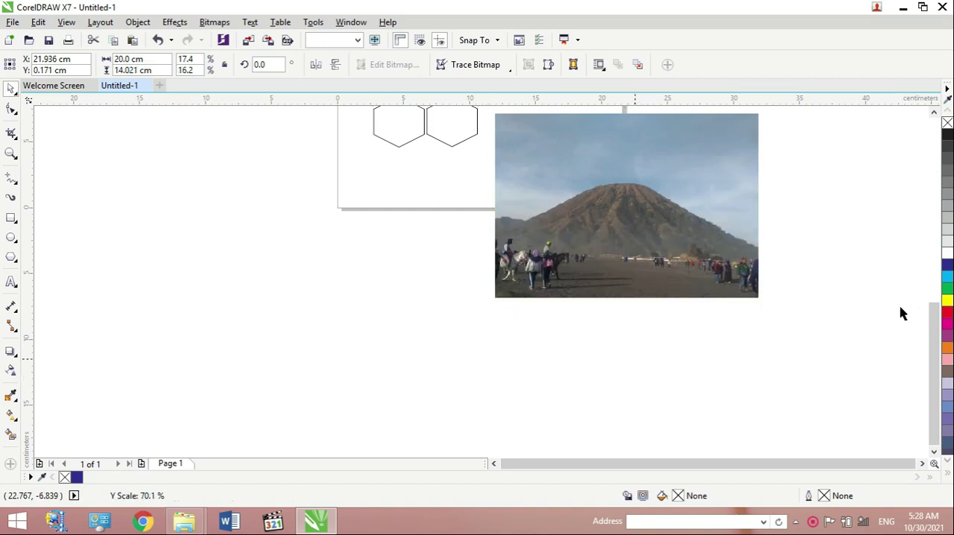
left_click(900, 308)
left_click_drag(934, 329, 935, 287)
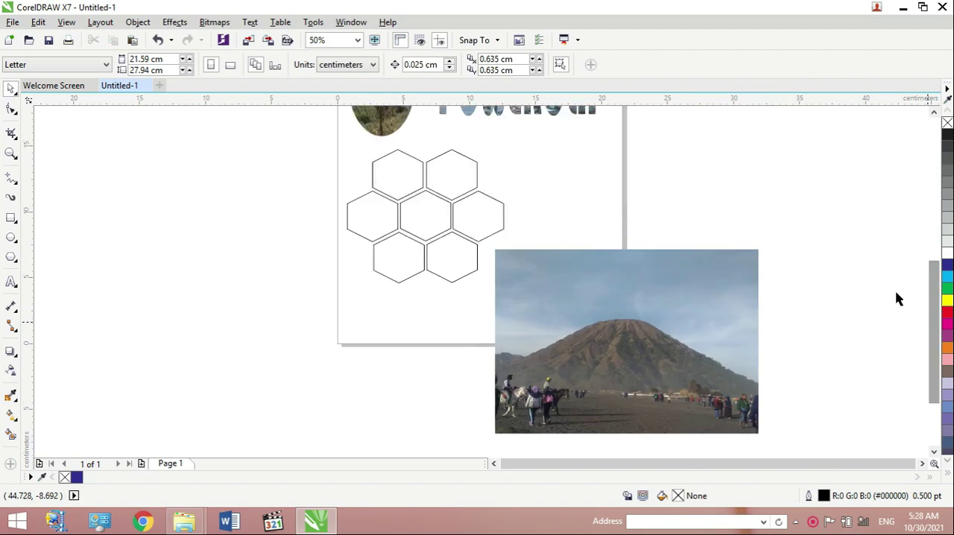
mouse_move(611, 355)
left_mouse_down()
mouse_move(594, 211)
mouse_move(592, 232)
mouse_move(640, 241)
left_mouse_up()
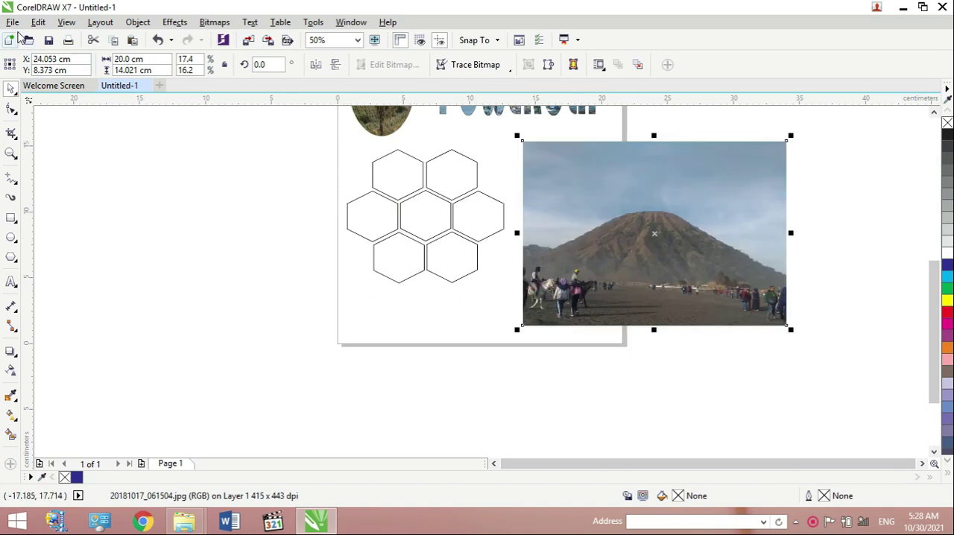
- Place the mountain photo inside the grouped honeycomb frame with PowerClip
left_click(16, 24)
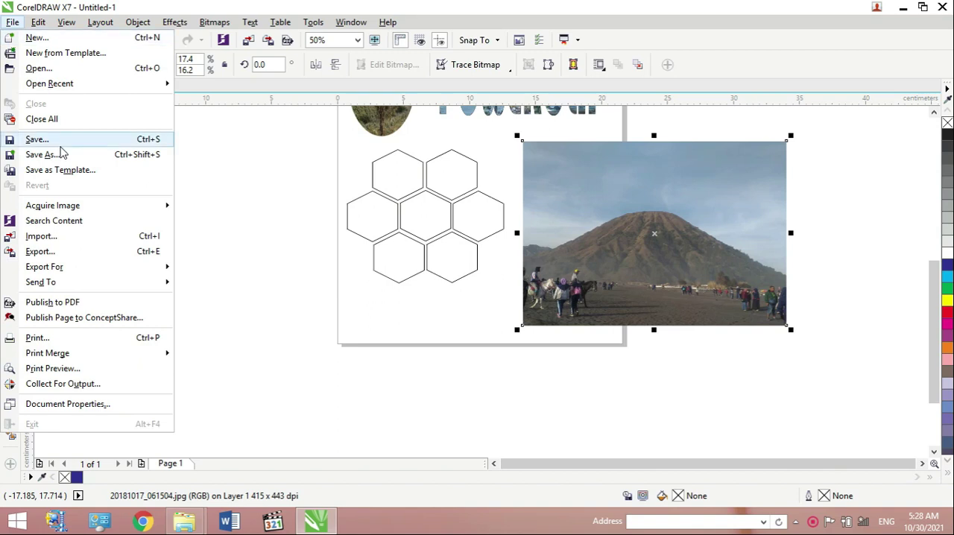
left_click(150, 26)
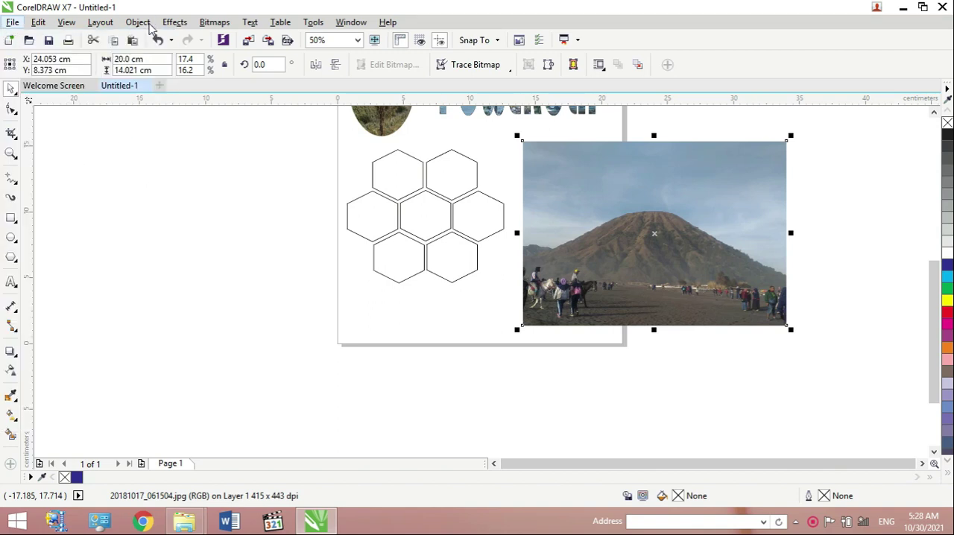
left_click(141, 23)
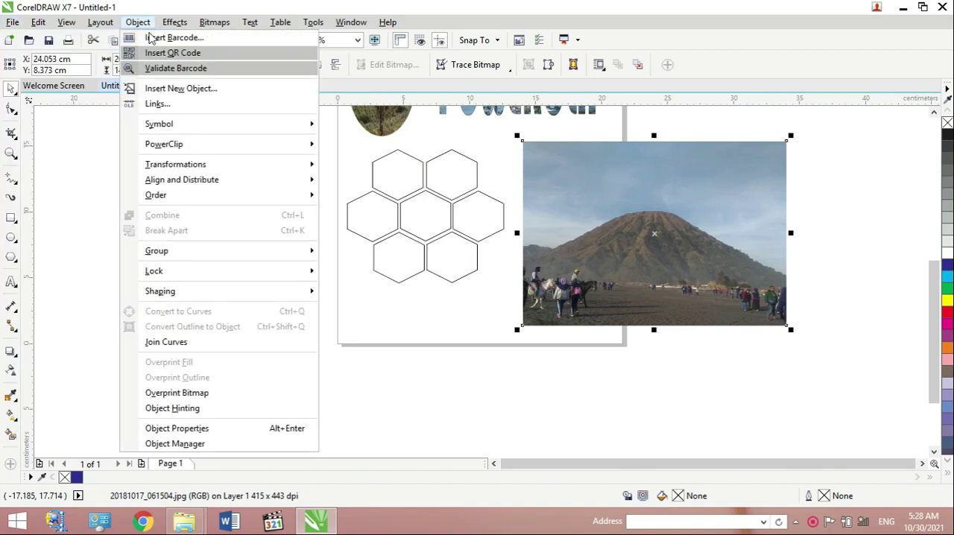
mouse_move(168, 147)
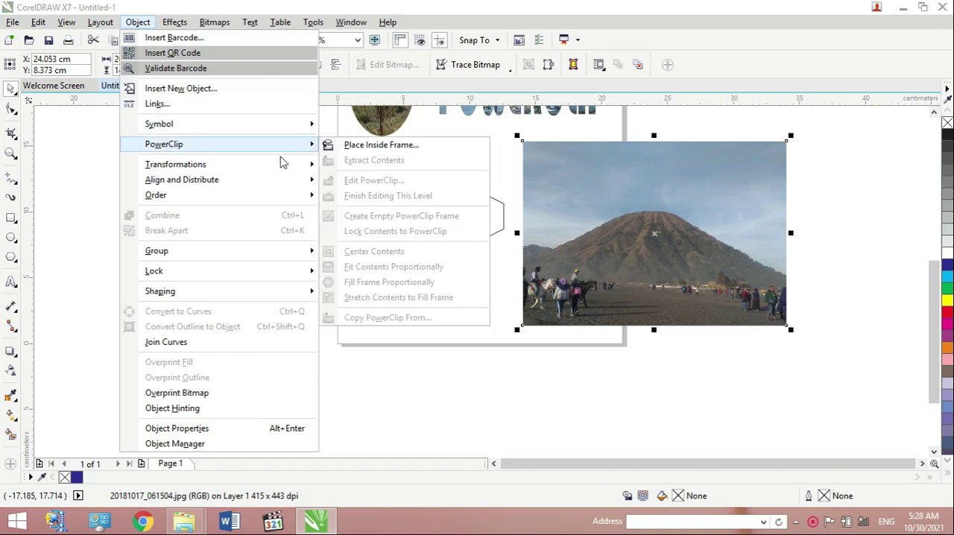
left_click(378, 146)
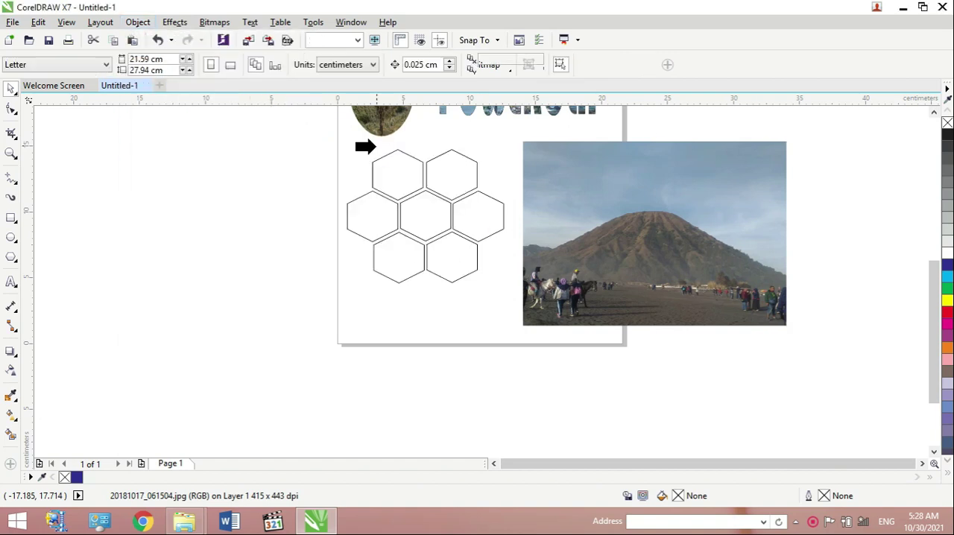
left_click(376, 173)
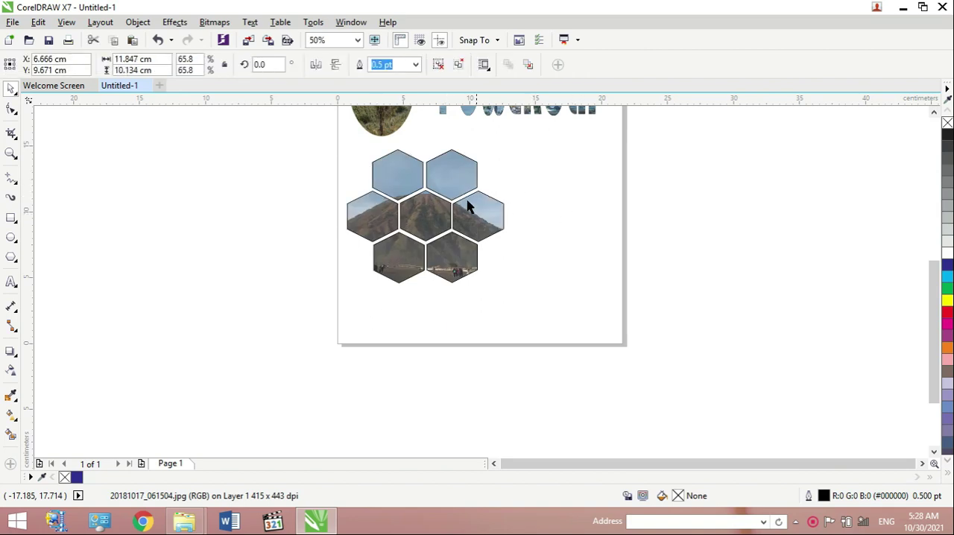
- Enlarge the photo-filled honeycomb to about 15.1 × 12.9 cm near the page's centre and remove its outline
left_click_drag(451, 190, 537, 192)
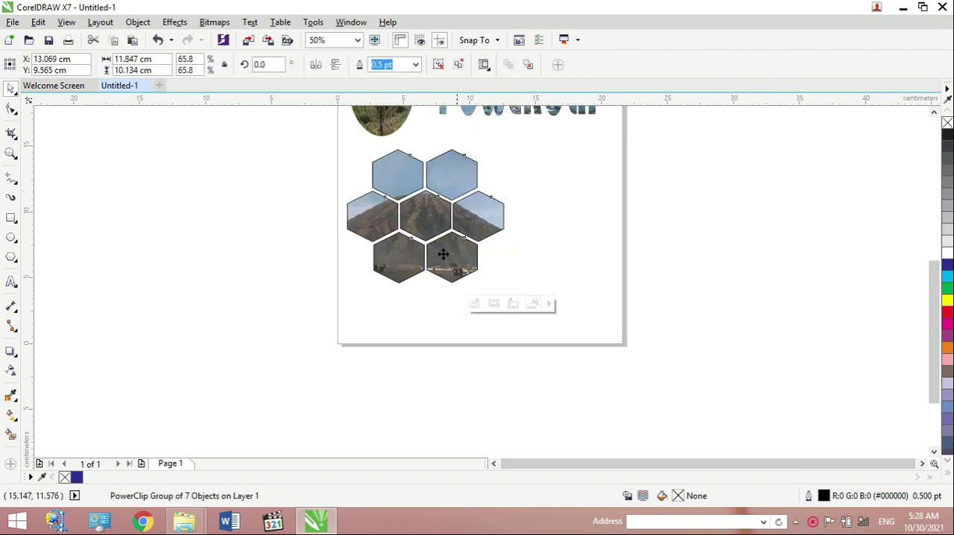
left_click_drag(427, 289, 341, 325)
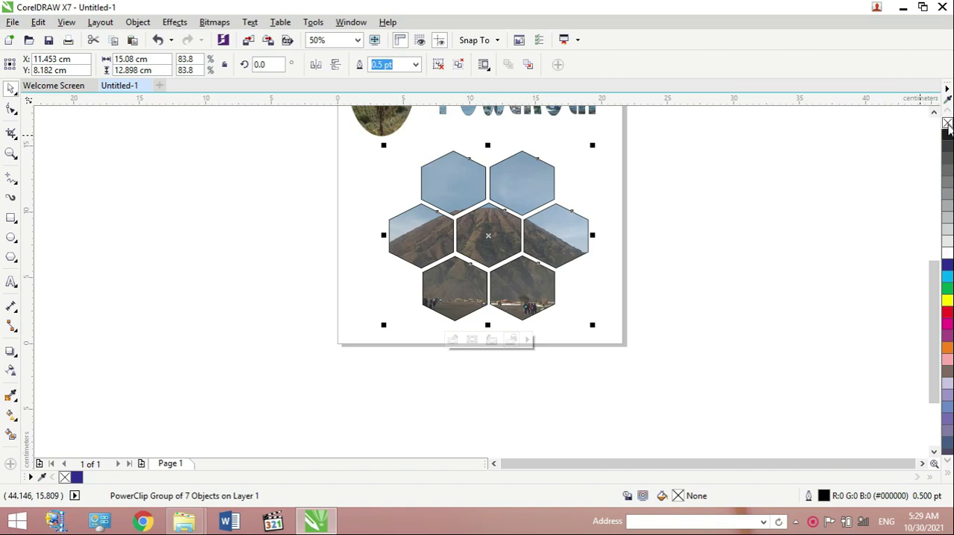
right_click(947, 123)
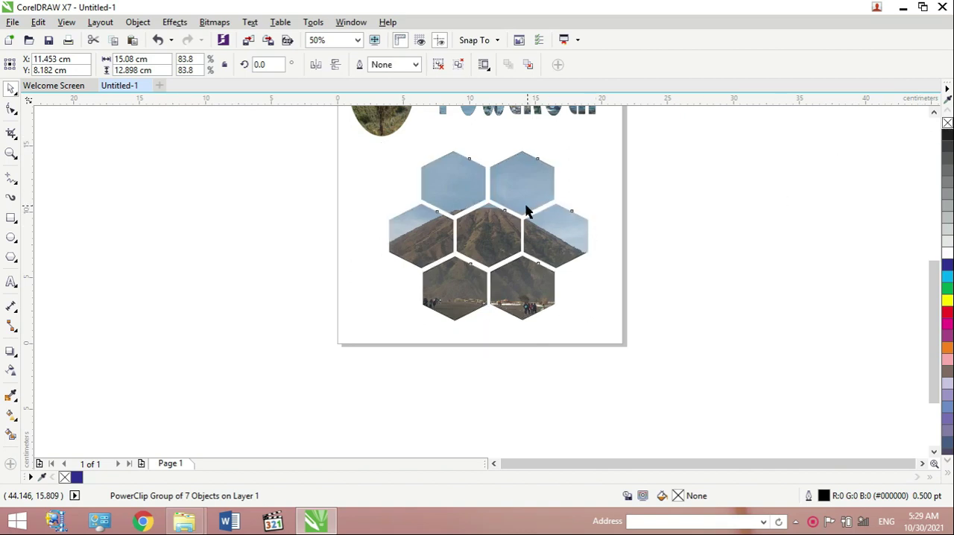
- Enlarge the honeycomb to about 16.3 × 14 cm and move it down near the page's lower edge
left_click_drag(384, 146, 325, 135)
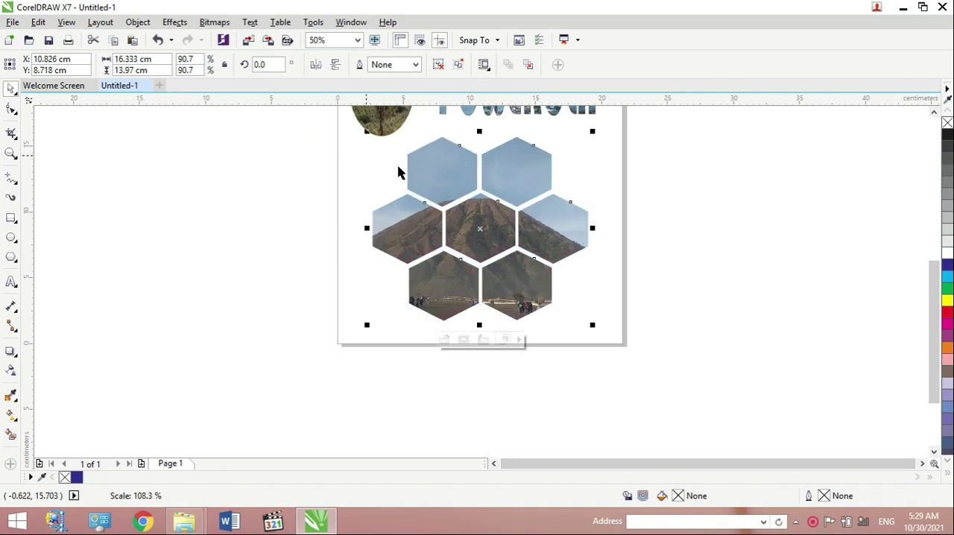
left_click(662, 195)
left_click_drag(521, 203, 522, 220)
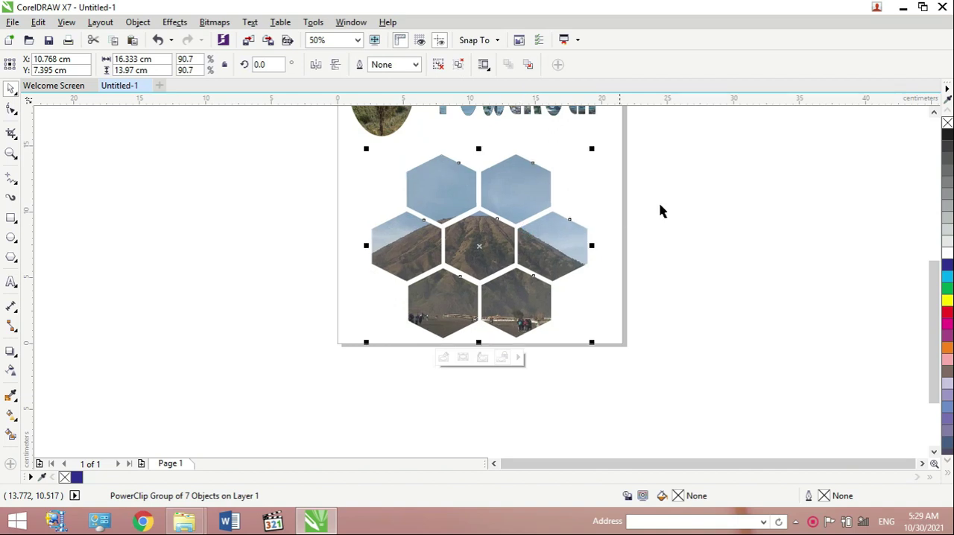
left_click(683, 198)
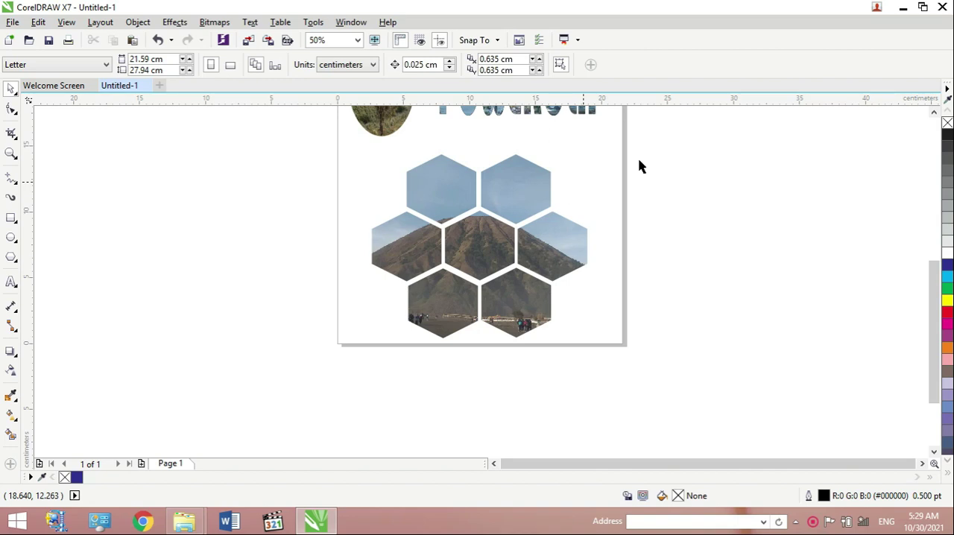
- Add a drop shadow to the honeycomb, pulled from its upper edge to just below its lower edge
left_click_drag(932, 314, 930, 268)
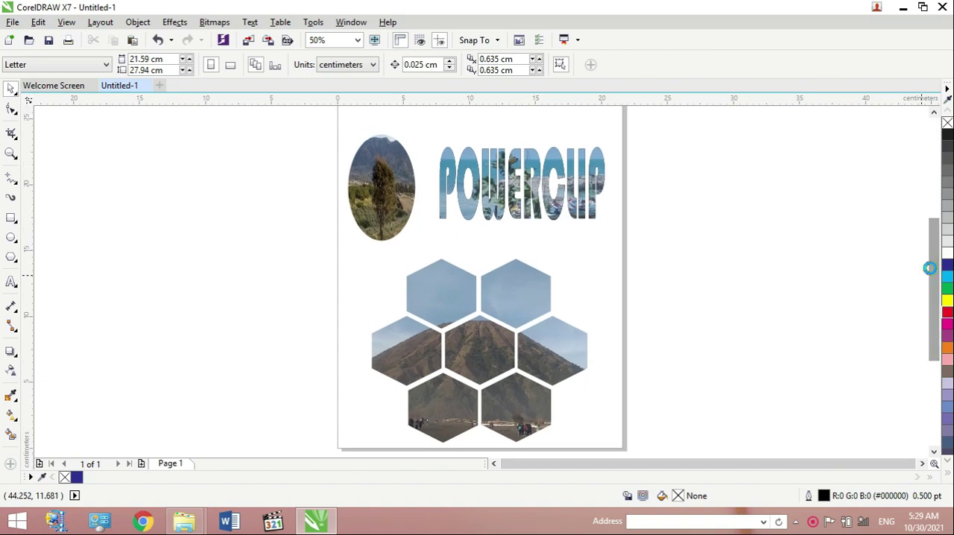
left_click(539, 289)
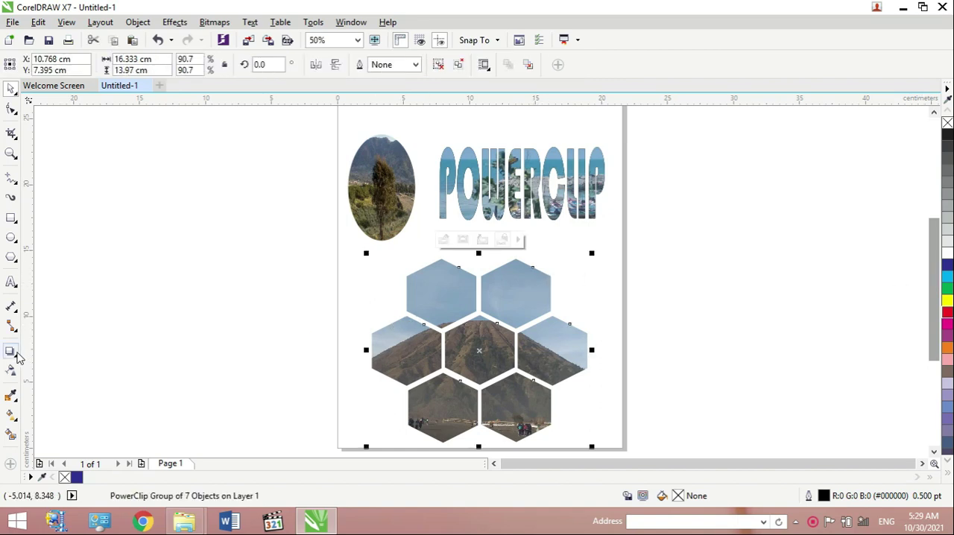
left_click(17, 355)
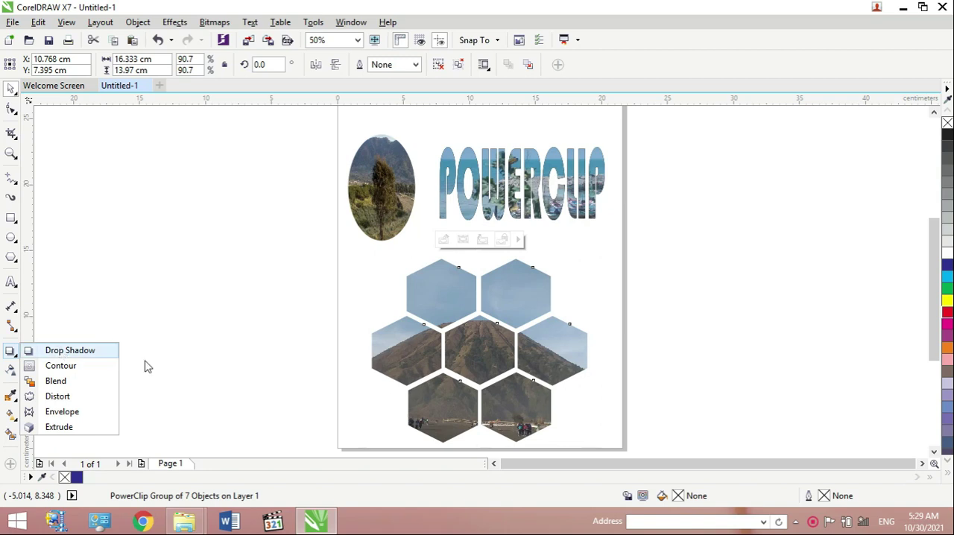
left_click(70, 351)
left_click_drag(537, 299, 469, 451)
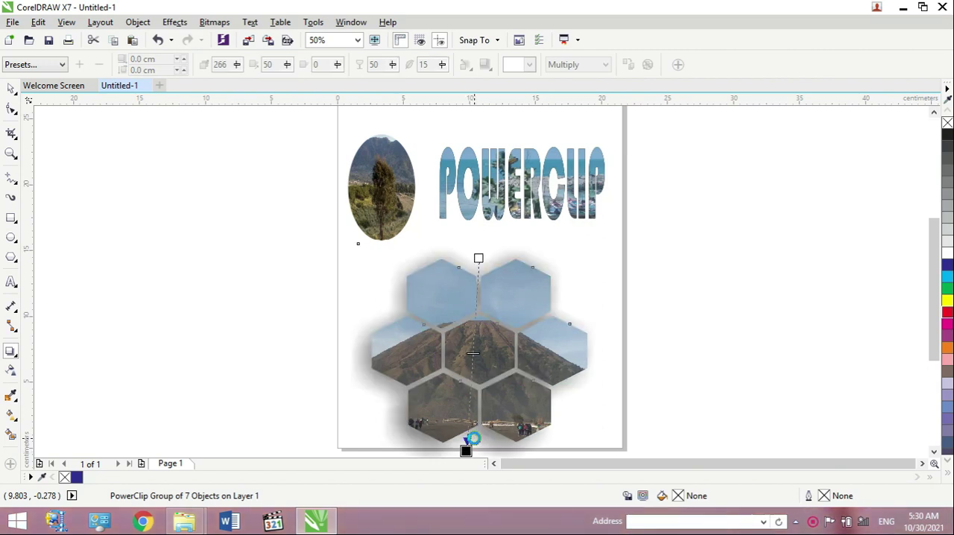
left_click(589, 347)
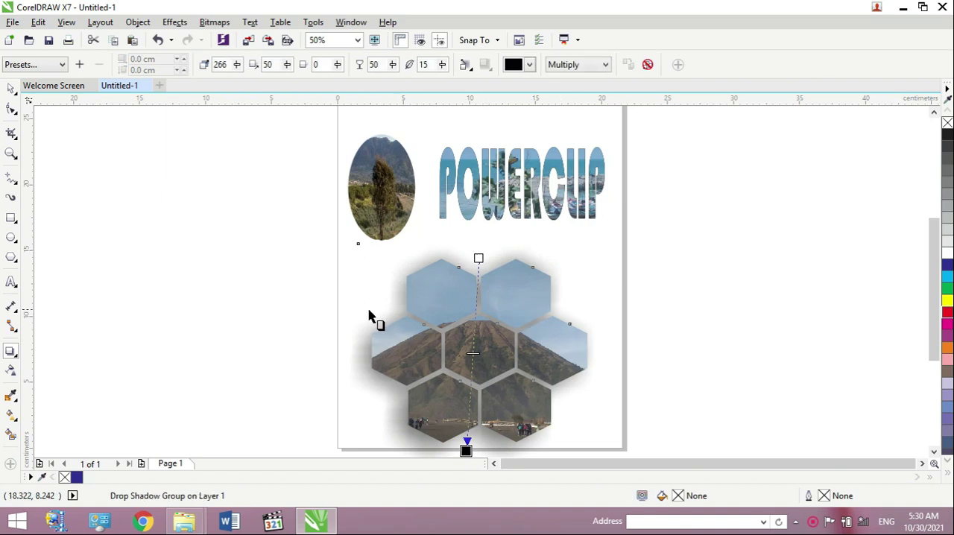